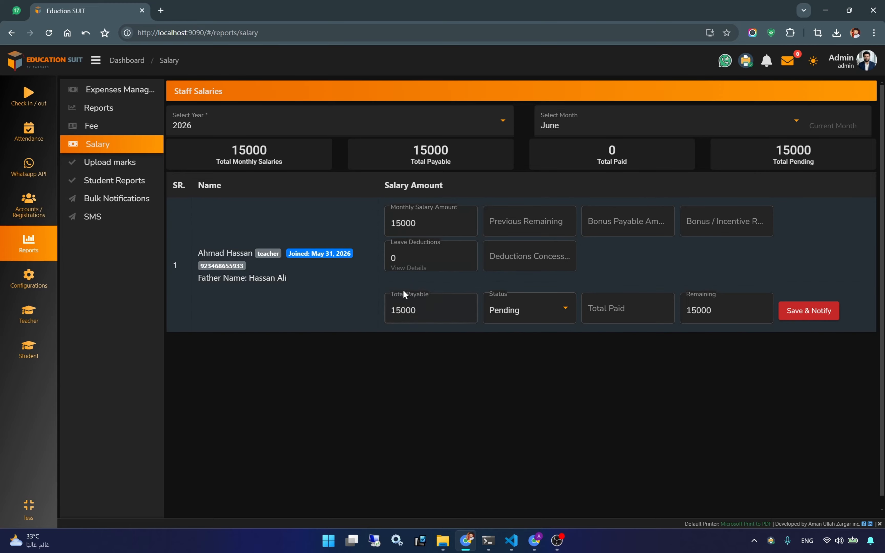
pyautogui.doubleClick(408, 221)
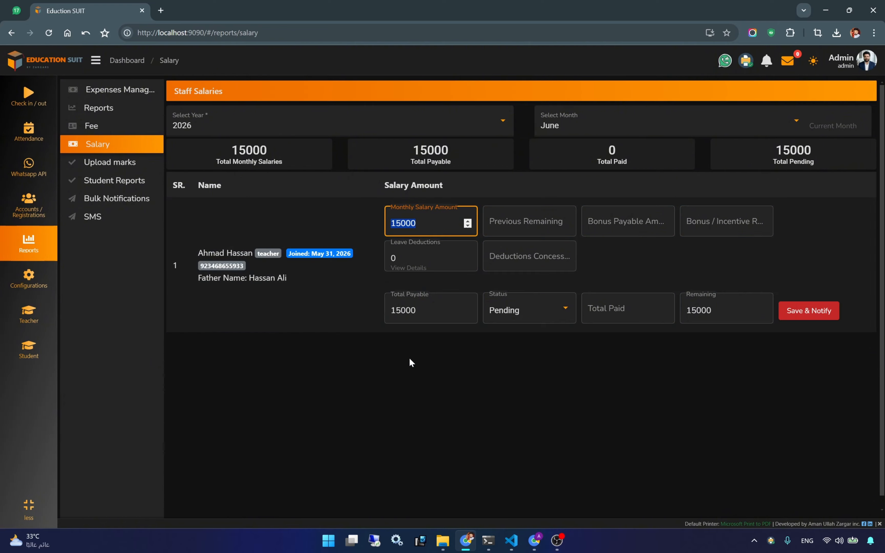
pyautogui.click(398, 366)
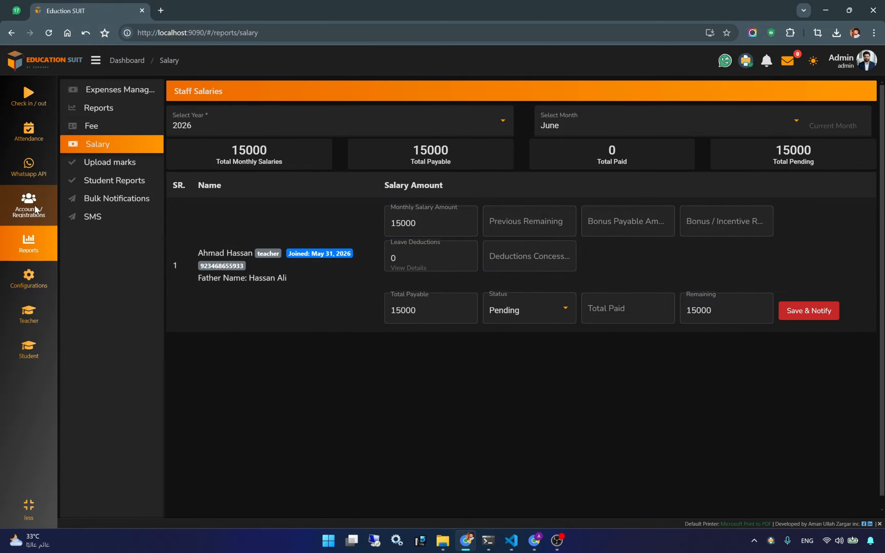
# - Open All Accounts, start a new user, and look over the membership levels without choosing
pyautogui.click(24, 206)
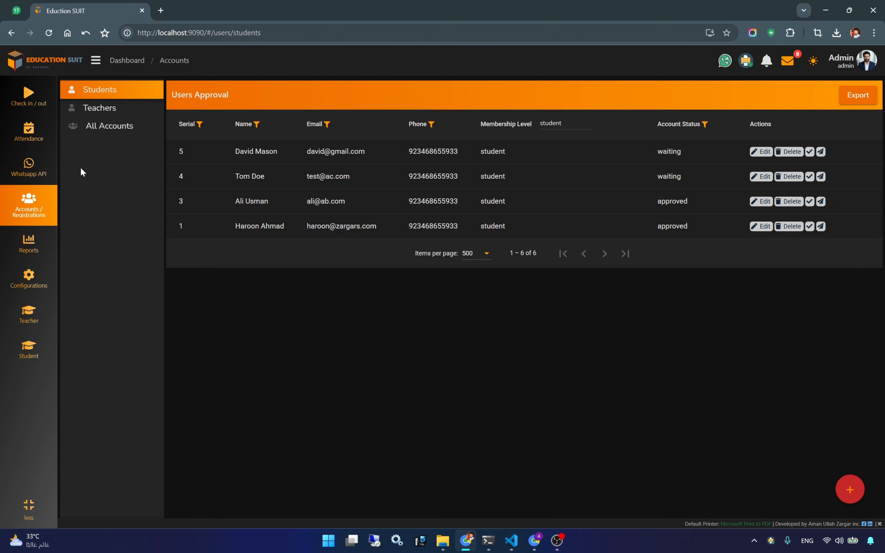
pyautogui.click(97, 125)
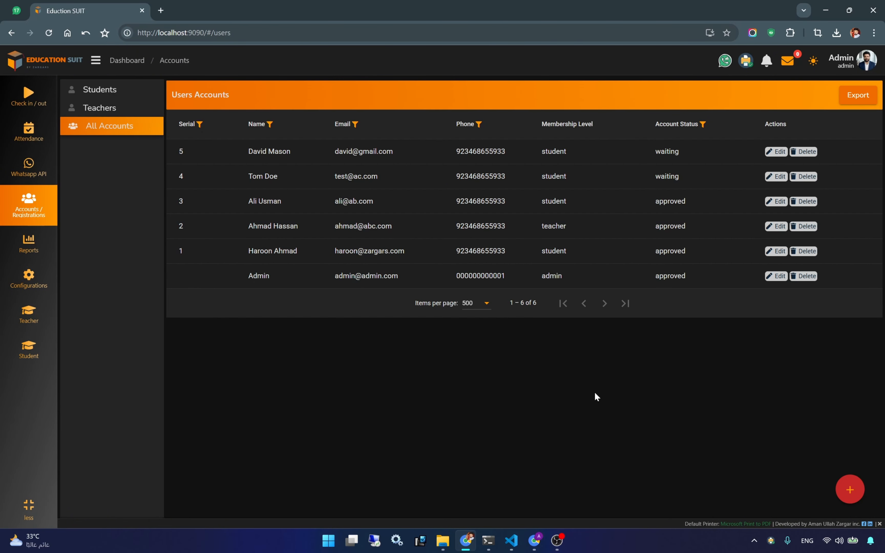
pyautogui.click(850, 490)
pyautogui.click(219, 167)
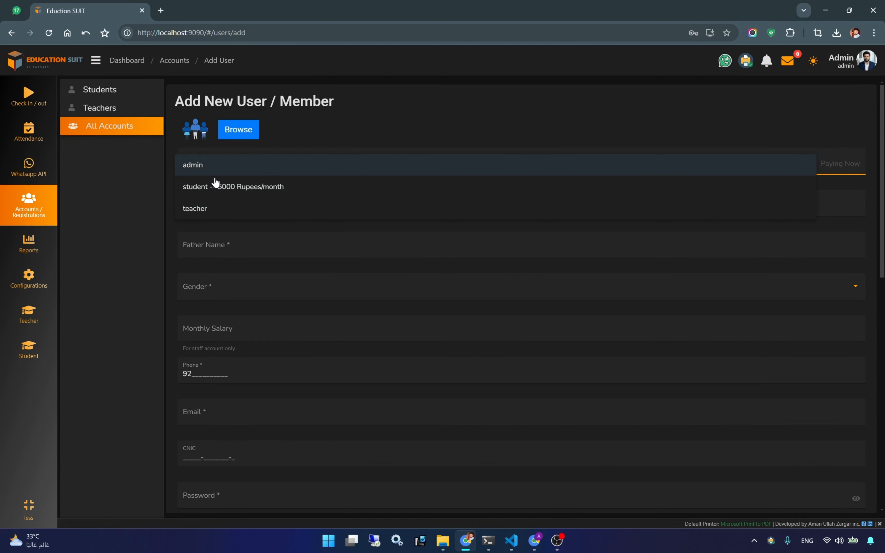
pyautogui.click(134, 246)
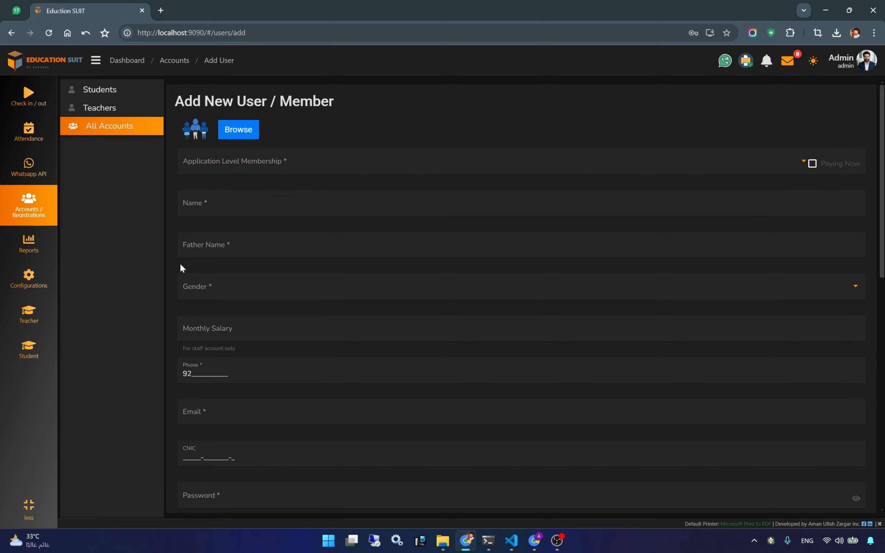
# - Check the membership list again without choosing, then go to the ACL role permissions page
pyautogui.click(197, 167)
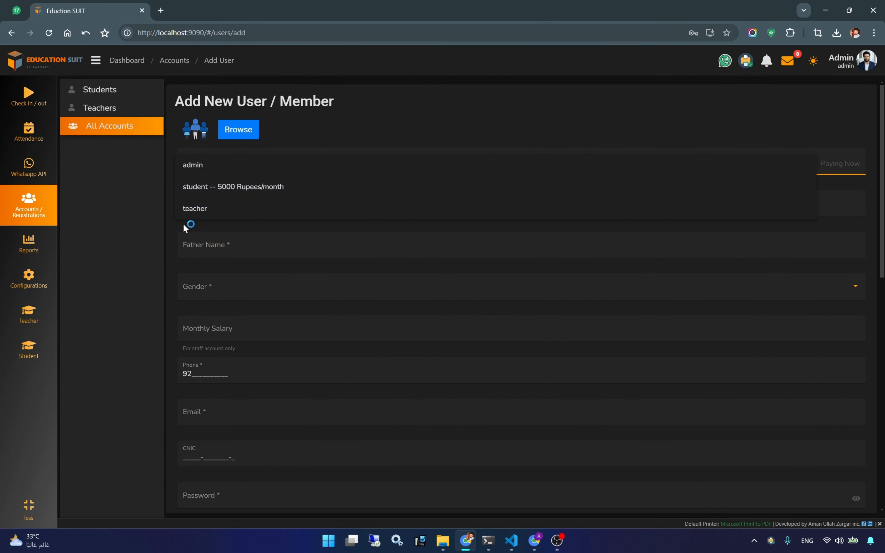
pyautogui.click(159, 246)
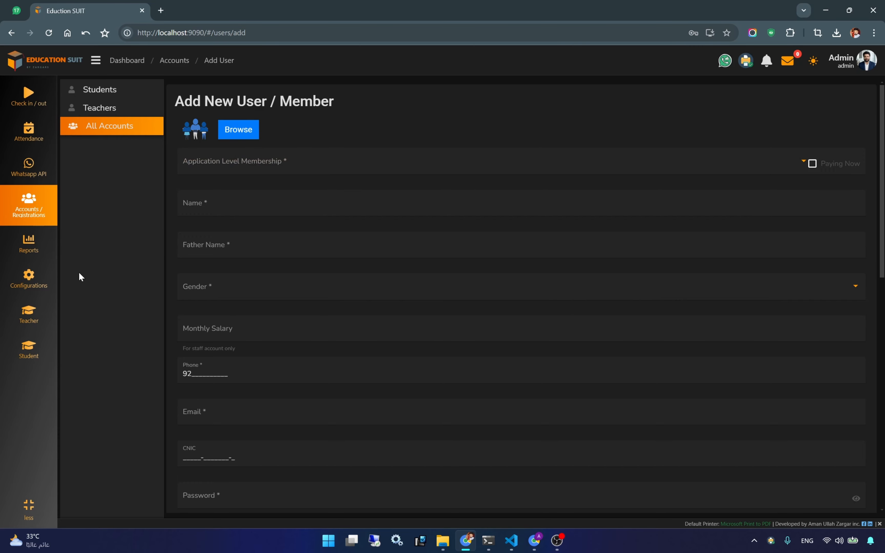
pyautogui.click(25, 285)
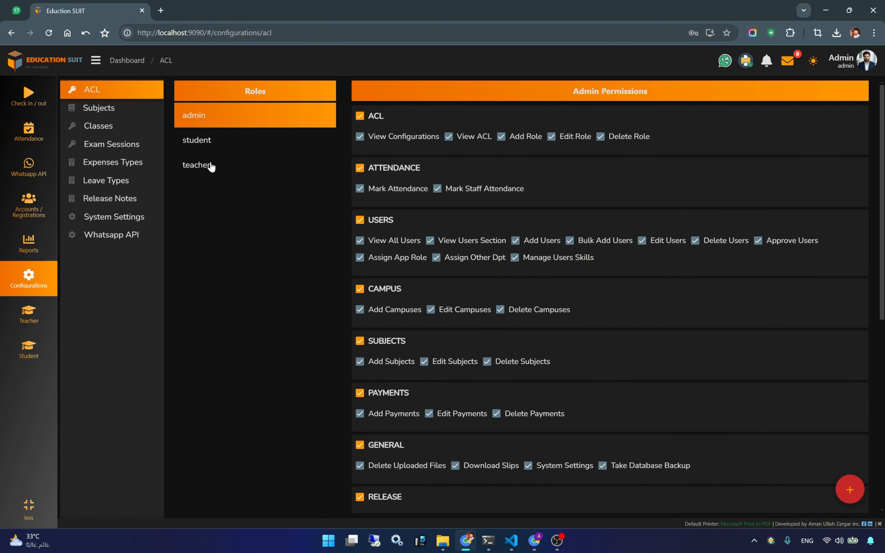
# - Switch between the student, admin and teacher roles, briefly scrolling the teacher's permissions
pyautogui.click(205, 143)
pyautogui.click(204, 167)
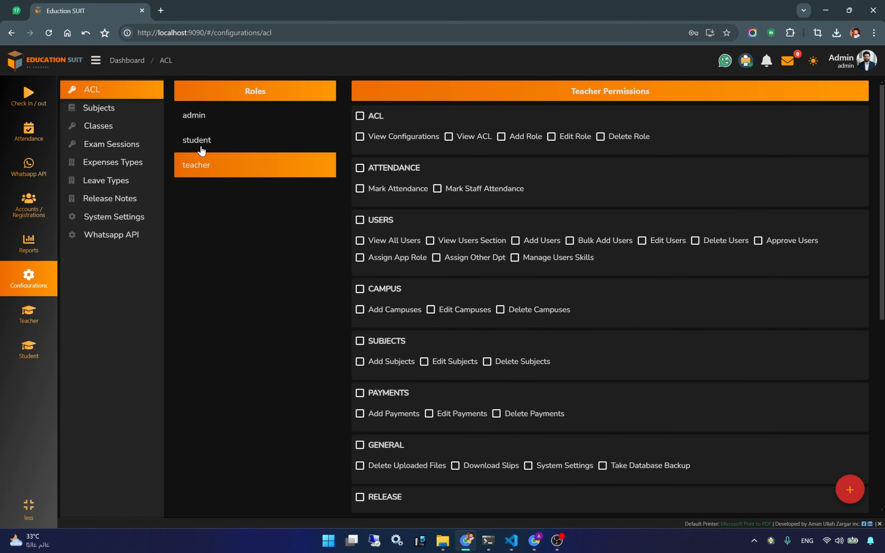
pyautogui.click(198, 139)
pyautogui.click(197, 118)
pyautogui.click(197, 139)
pyautogui.click(199, 165)
pyautogui.scroll(-5, 627, 242)
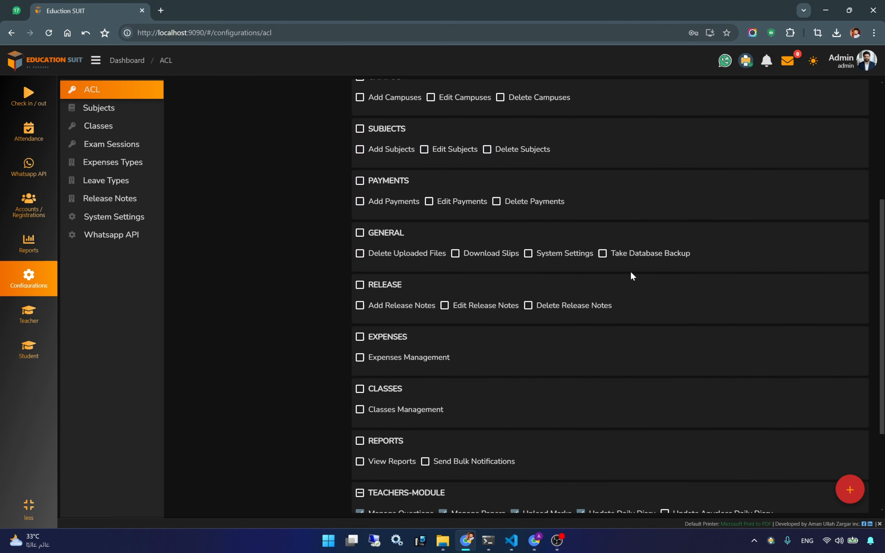
pyautogui.scroll(6, 629, 271)
# - Scroll through the admin role's full, all-enabled permission list
pyautogui.click(262, 124)
pyautogui.scroll(-8, 552, 261)
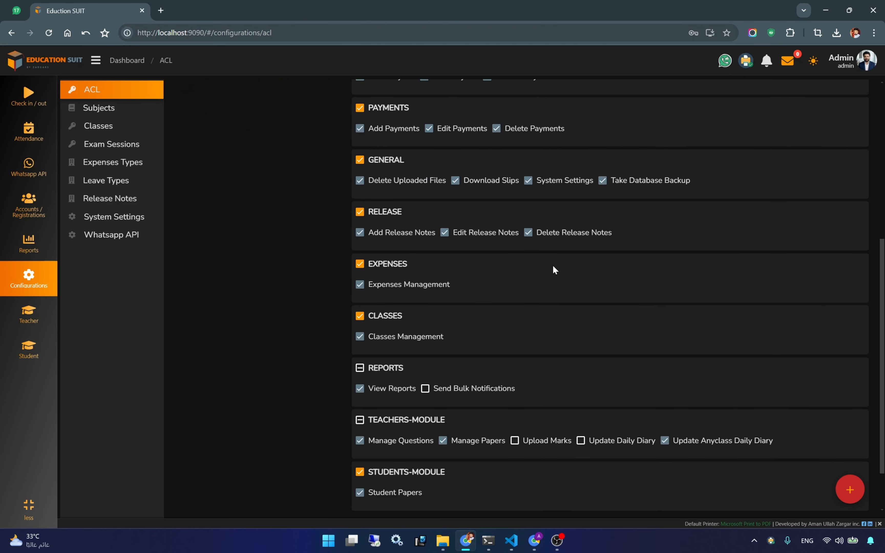
pyautogui.scroll(8, 553, 267)
pyautogui.scroll(-5, 553, 270)
pyautogui.scroll(5, 554, 271)
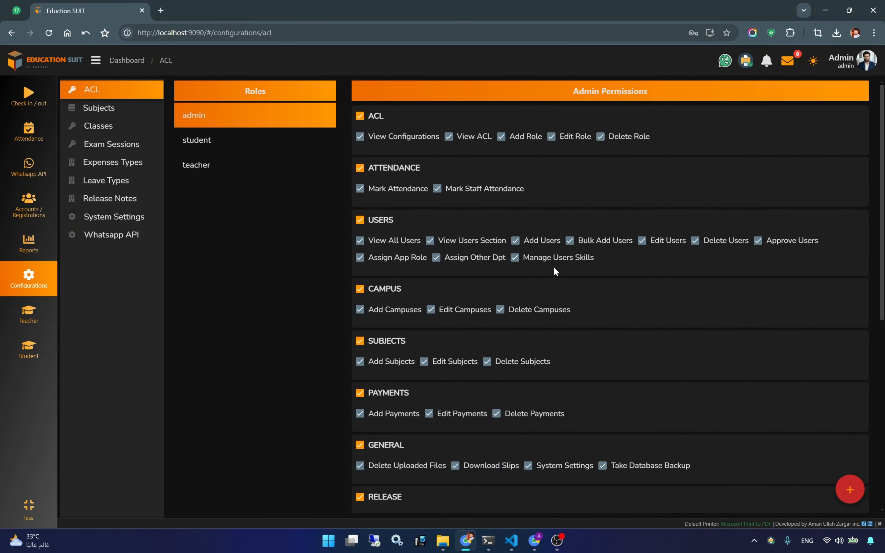
pyautogui.scroll(-1, 554, 269)
pyautogui.scroll(1, 556, 267)
pyautogui.scroll(-5, 465, 212)
pyautogui.scroll(-1, 503, 290)
pyautogui.scroll(5, 500, 283)
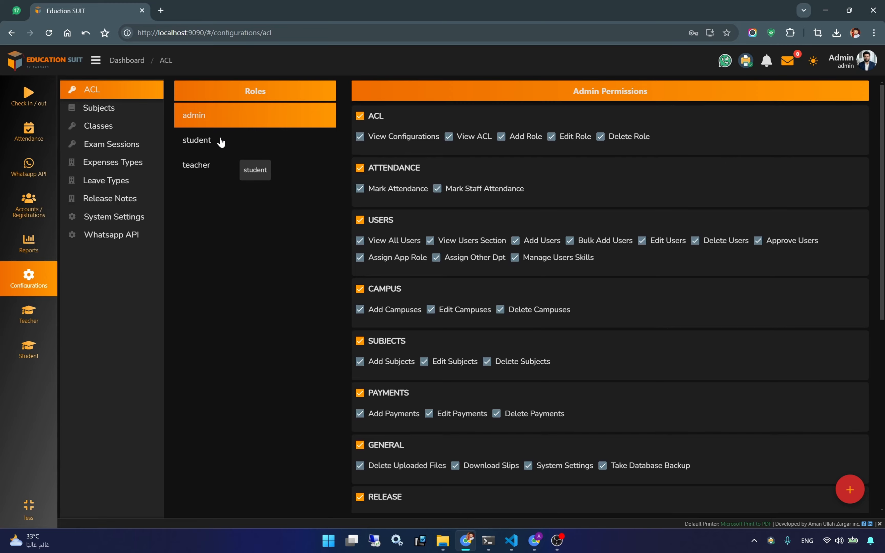
# - Review the student role's permissions, then the teacher's limited Teachers-Module permissions
pyautogui.click(198, 140)
pyautogui.scroll(-8, 435, 308)
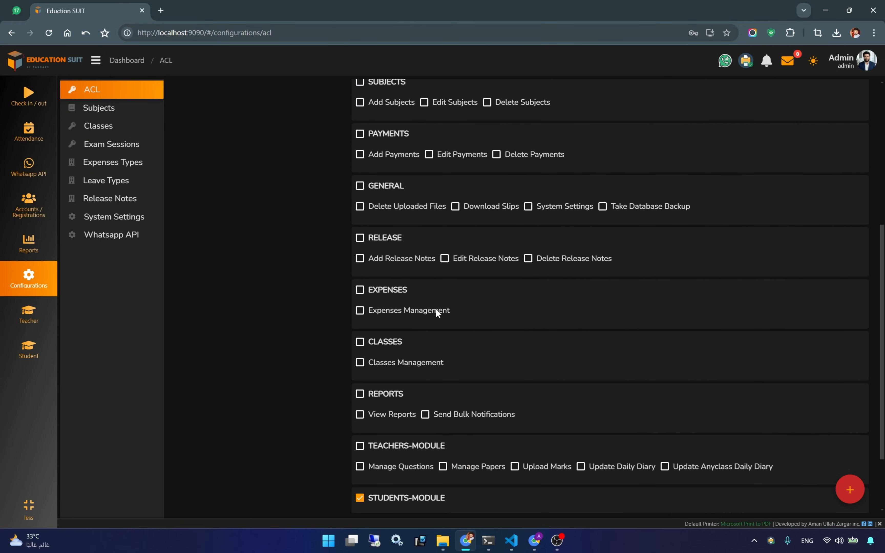
pyautogui.scroll(5, 475, 322)
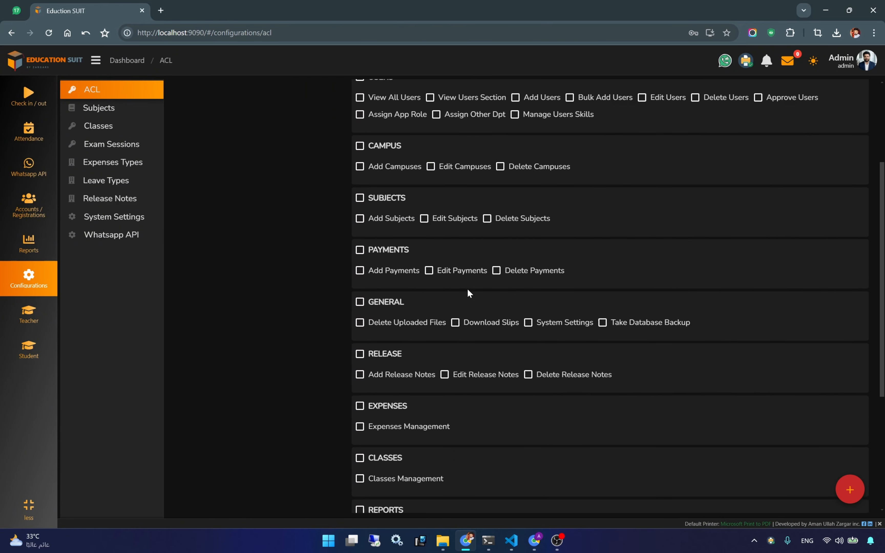
pyautogui.scroll(-3, 470, 294)
pyautogui.scroll(-2, 472, 297)
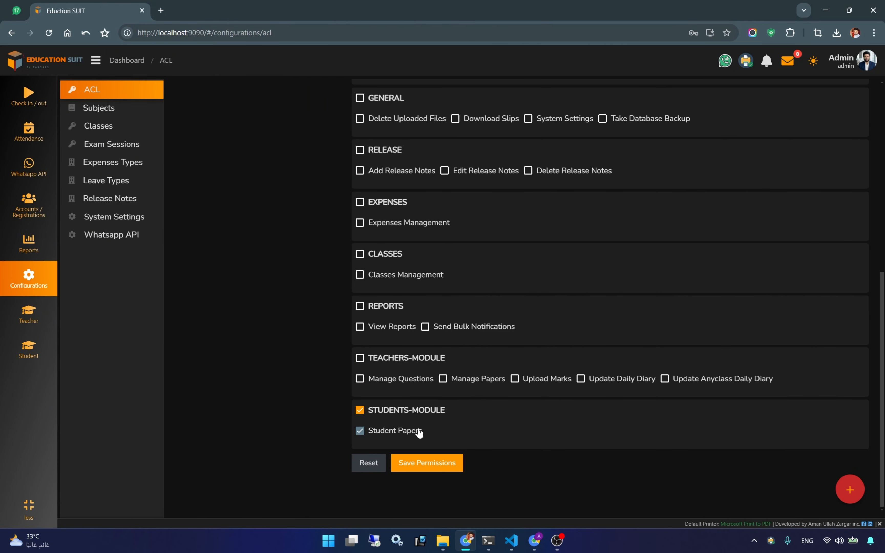
pyautogui.scroll(8, 454, 414)
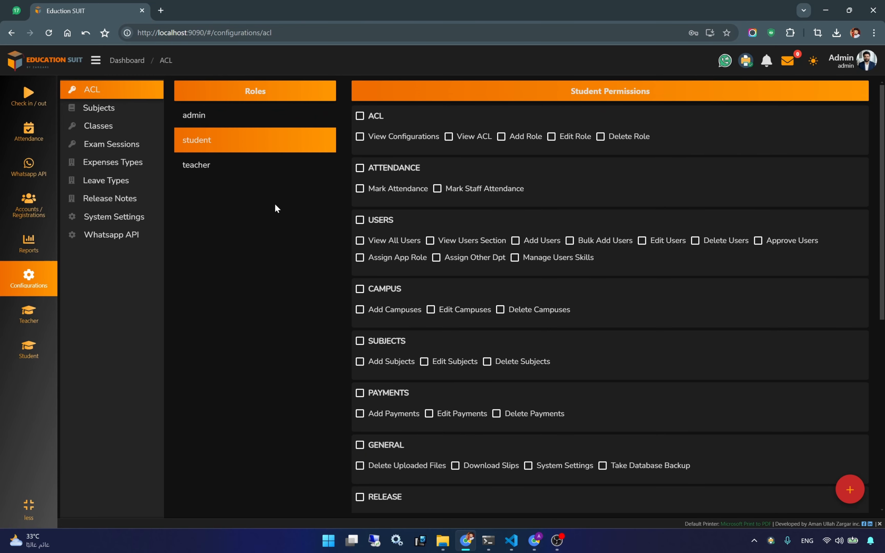
pyautogui.click(249, 171)
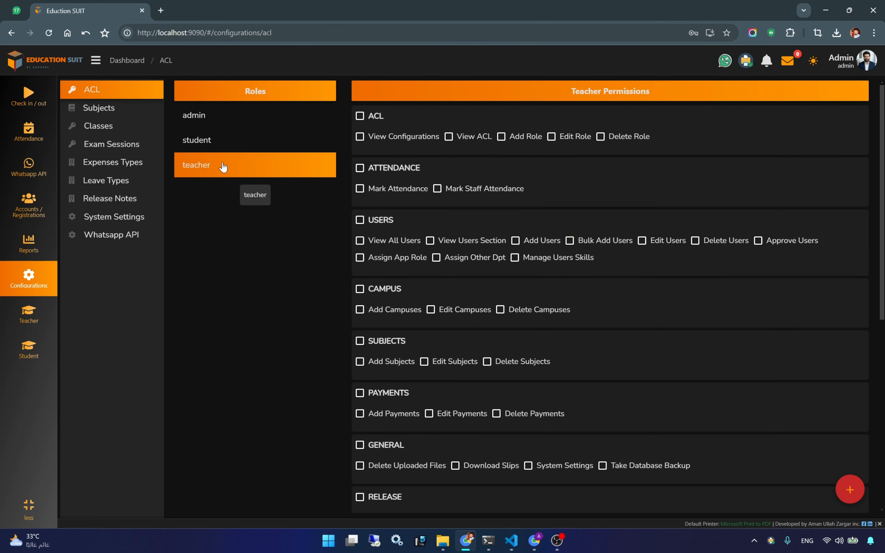
pyautogui.scroll(-8, 538, 358)
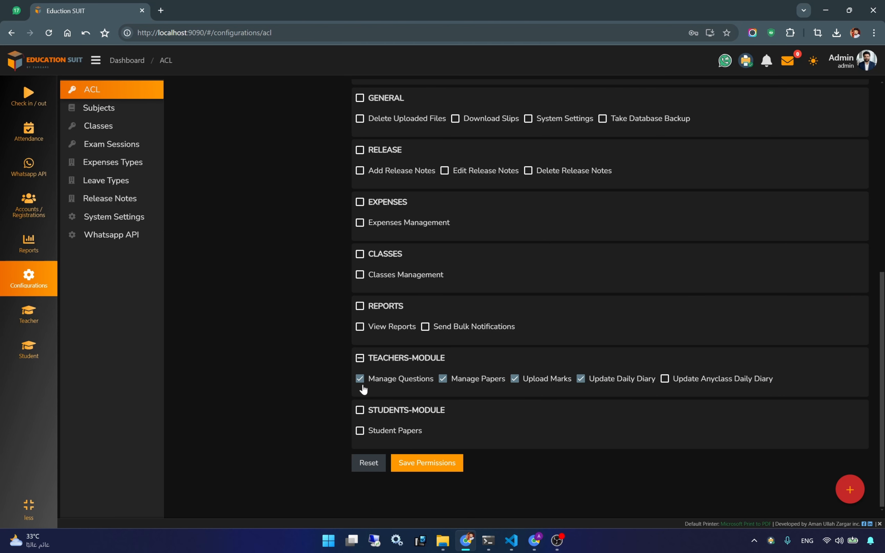
pyautogui.scroll(10, 498, 371)
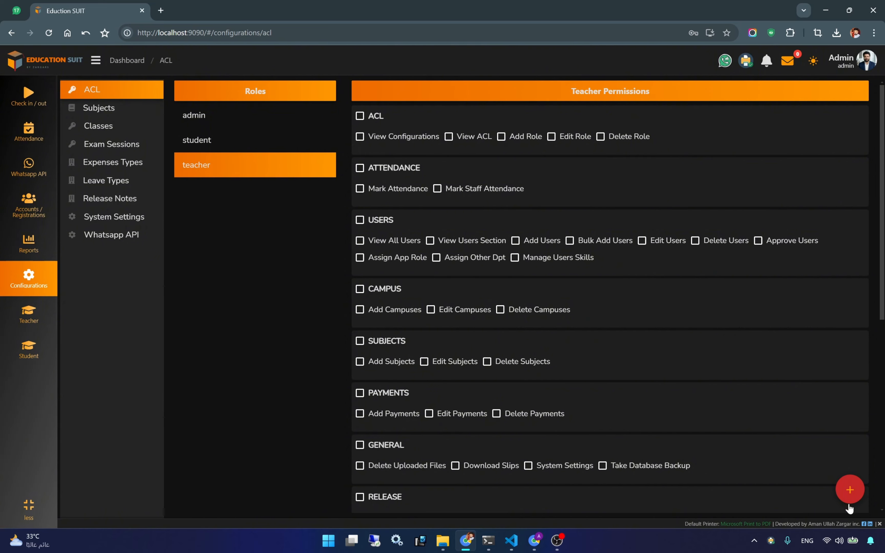
# - Add a role named Clerk with a monthly fee of 10000 and save it
pyautogui.click(850, 490)
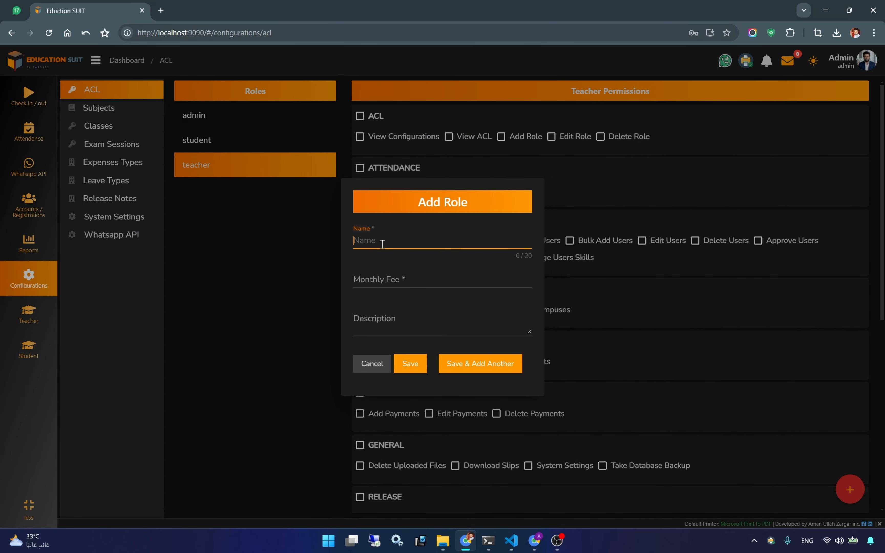
pyautogui.write('Clerk')
pyautogui.click(381, 275)
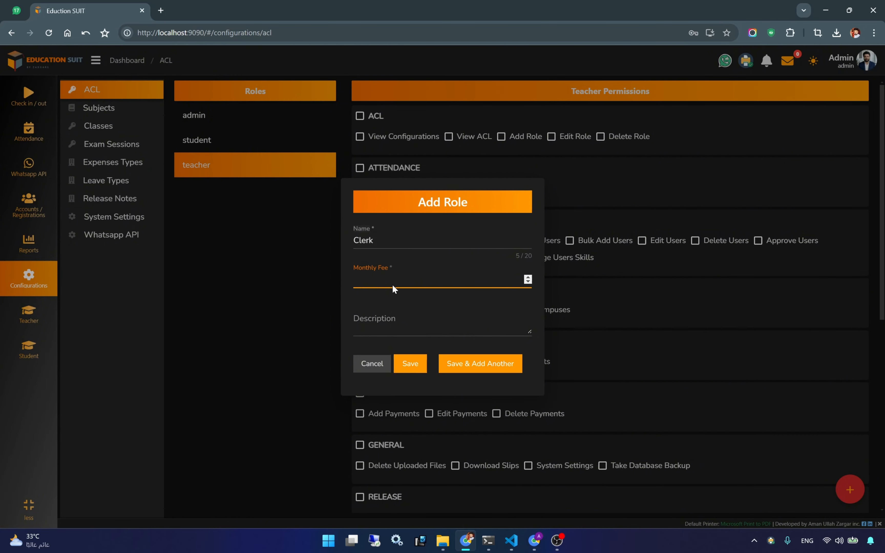
pyautogui.write('10000')
pyautogui.click(418, 367)
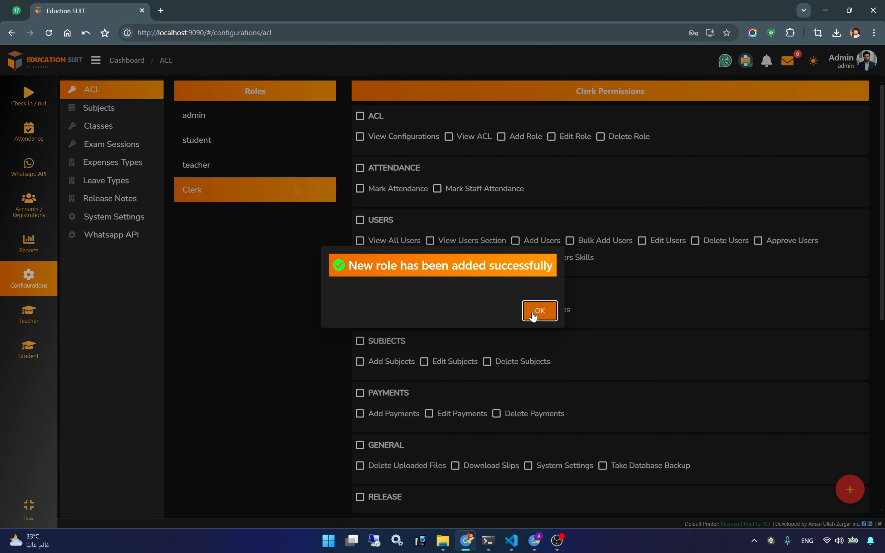
pyautogui.click(532, 315)
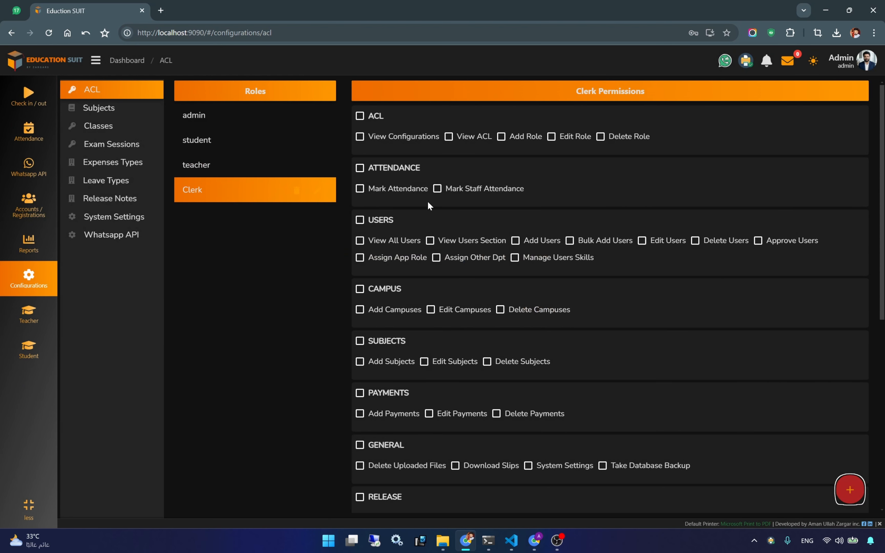
pyautogui.scroll(-10, 516, 309)
pyautogui.scroll(4, 456, 275)
pyautogui.scroll(4, 456, 275)
pyautogui.scroll(-4, 473, 309)
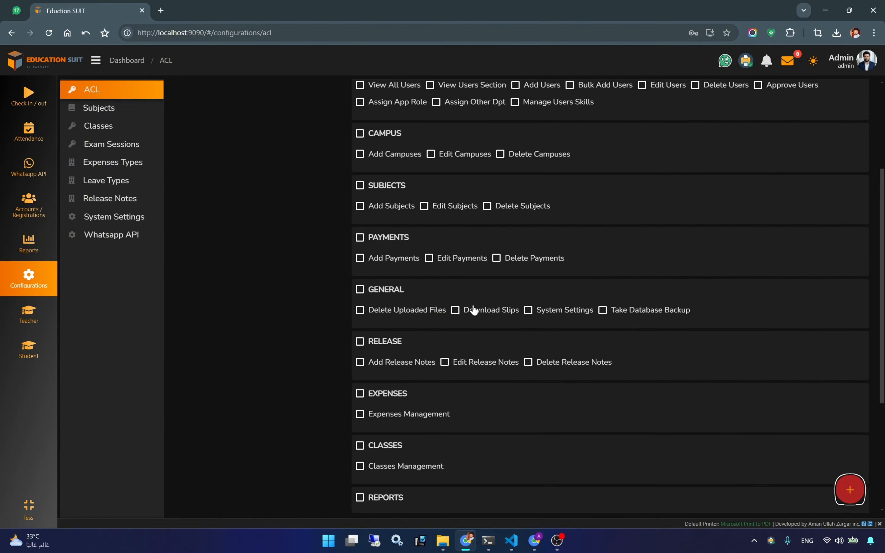
pyautogui.scroll(4, 474, 309)
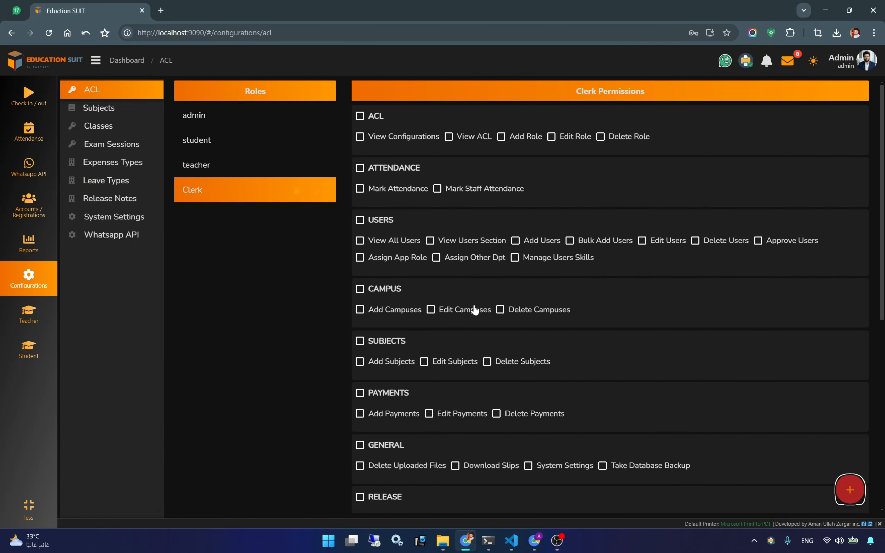
pyautogui.scroll(-4, 476, 298)
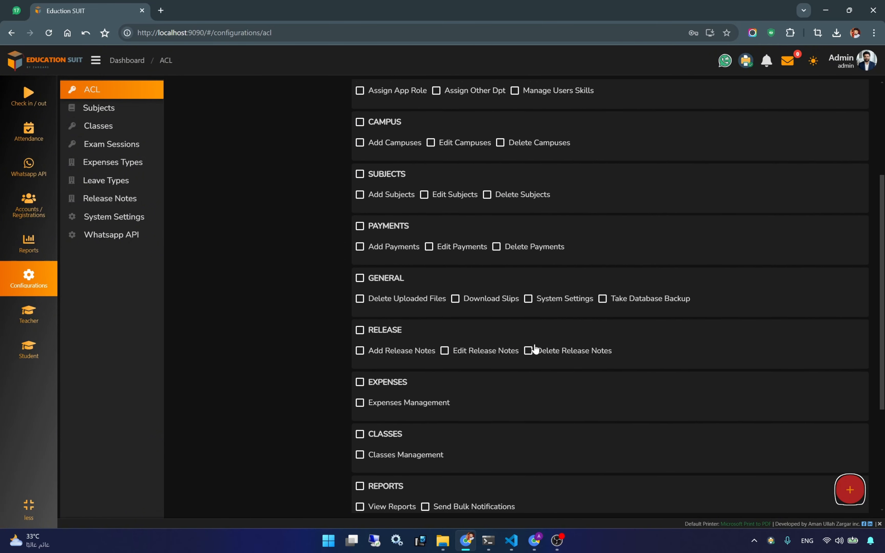
pyautogui.scroll(-2, 535, 348)
pyautogui.scroll(7, 536, 348)
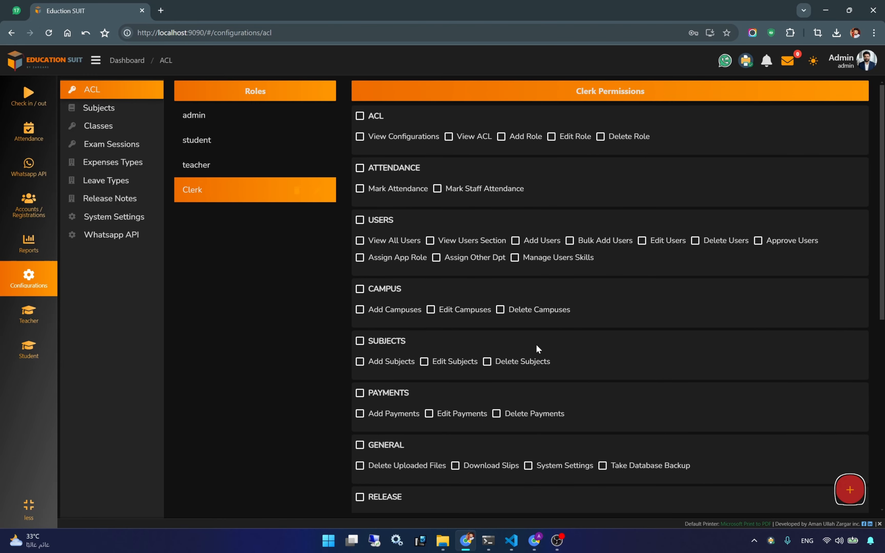
pyautogui.click(390, 195)
pyautogui.click(439, 190)
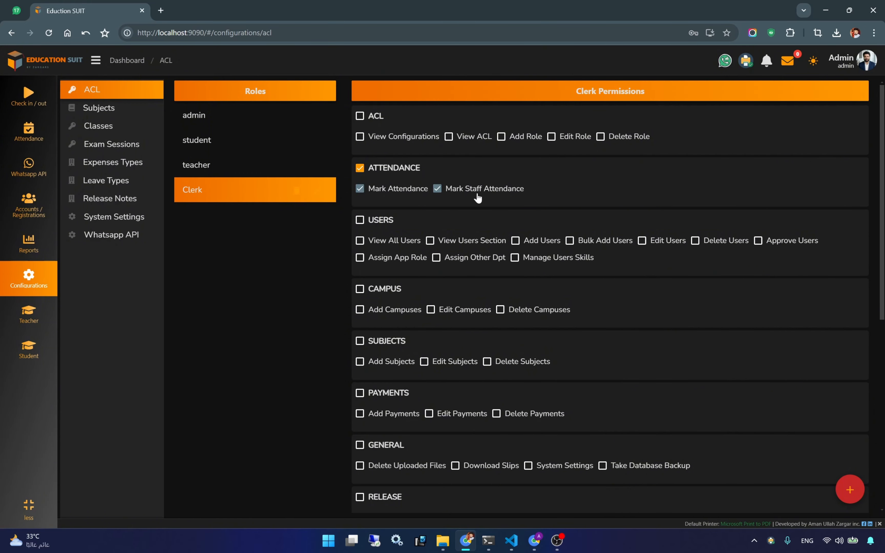
pyautogui.click(492, 191)
pyautogui.click(371, 189)
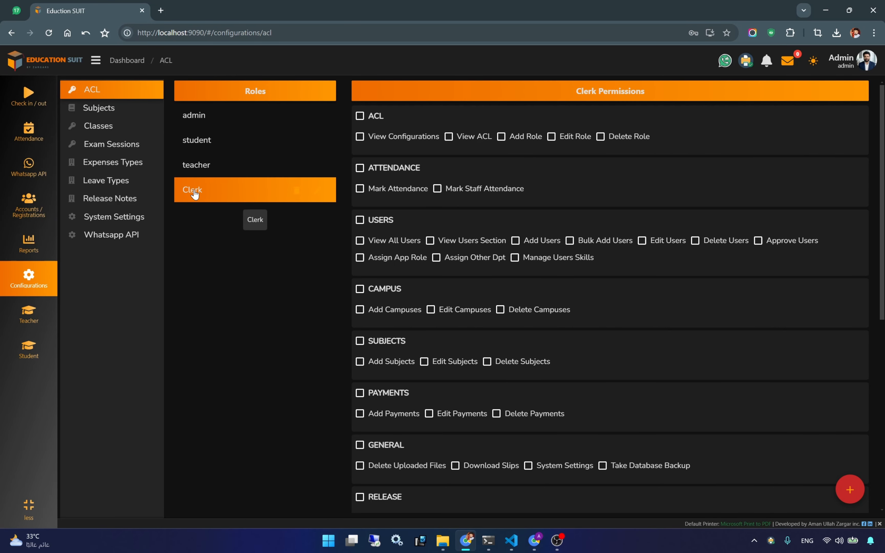
# - Start a new user account with Clerk membership and a 10000 monthly salary
pyautogui.click(24, 206)
pyautogui.click(113, 134)
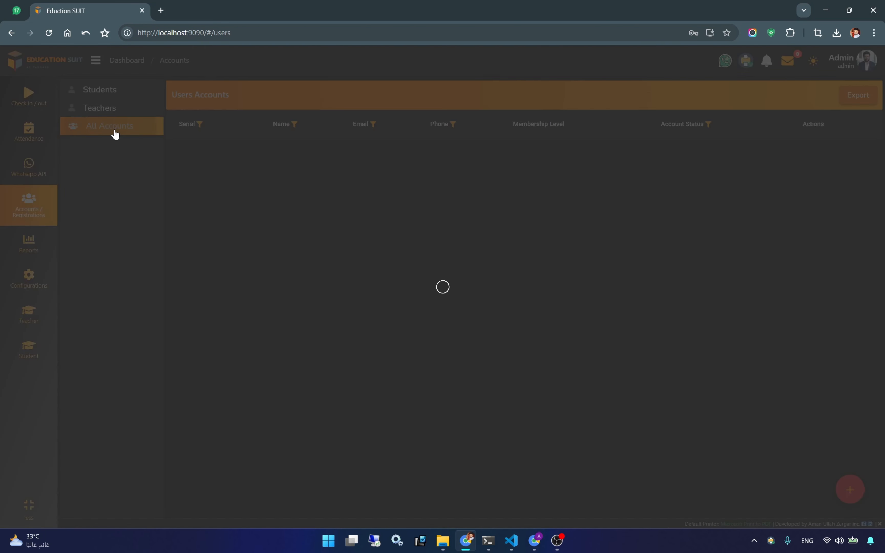
pyautogui.click(850, 489)
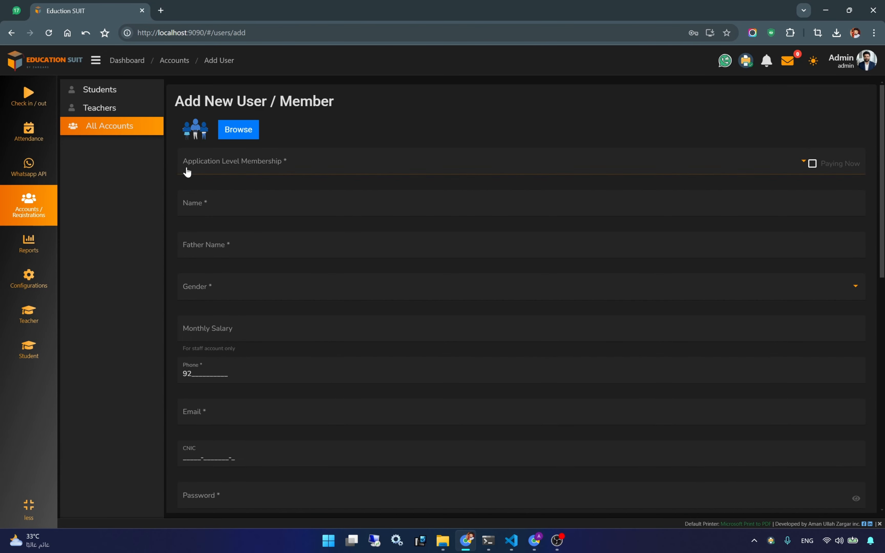
pyautogui.click(210, 161)
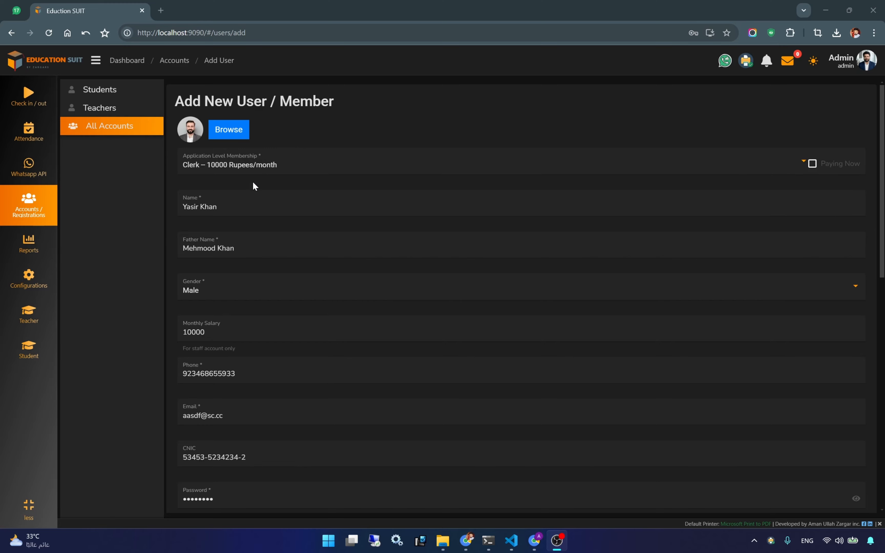
pyautogui.scroll(-2, 253, 192)
pyautogui.scroll(2, 253, 195)
pyautogui.scroll(-4, 302, 365)
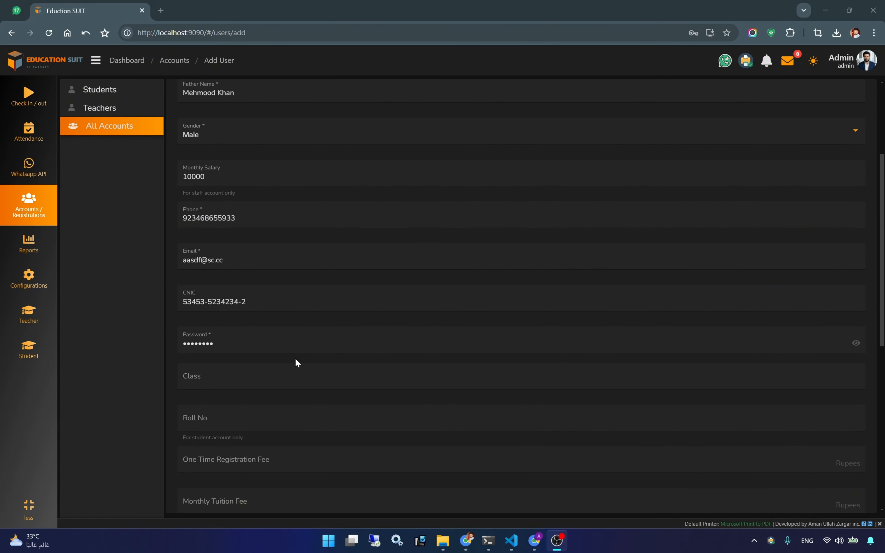
pyautogui.scroll(3, 252, 334)
pyautogui.doubleClick(193, 281)
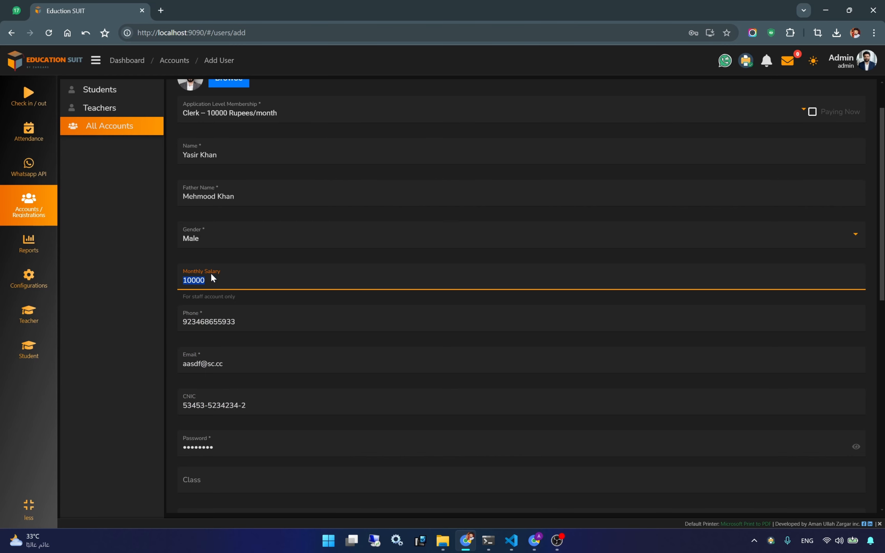
pyautogui.scroll(2, 203, 279)
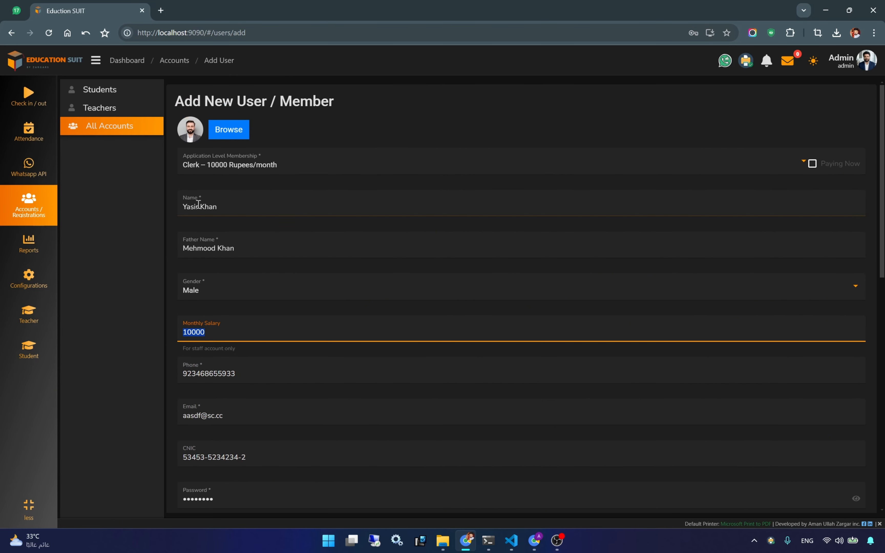
# - Keep Clerk as the membership, set Account Status to Approved, and save the account
pyautogui.click(204, 165)
pyautogui.click(232, 169)
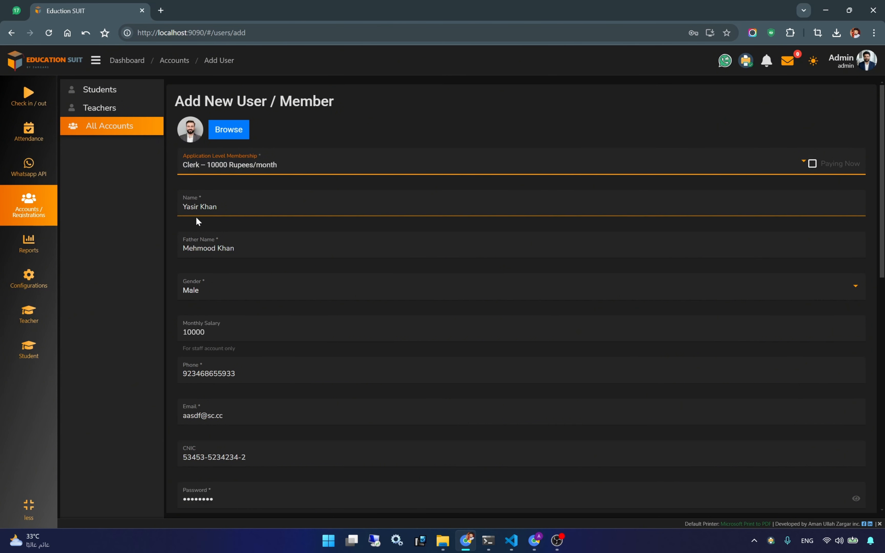
pyautogui.scroll(-10, 195, 217)
pyautogui.scroll(-4, 232, 473)
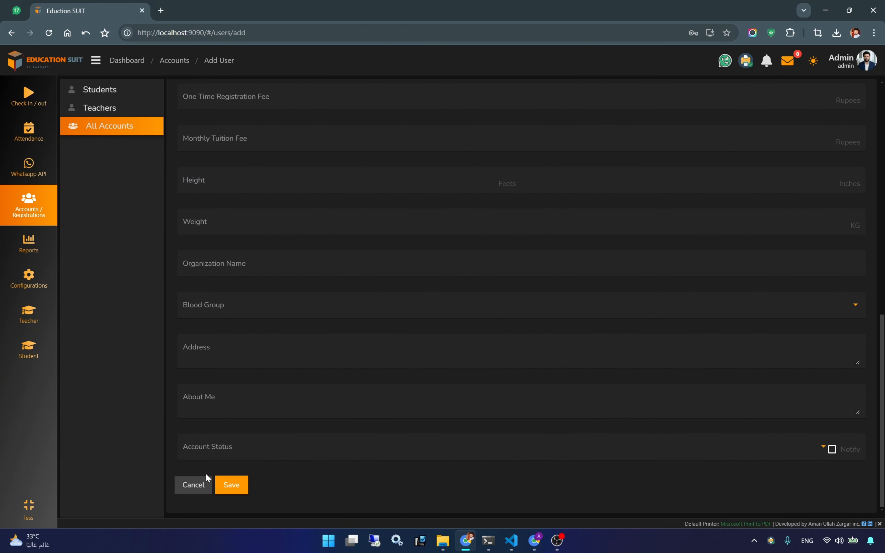
pyautogui.click(205, 448)
pyautogui.click(198, 451)
pyautogui.click(236, 483)
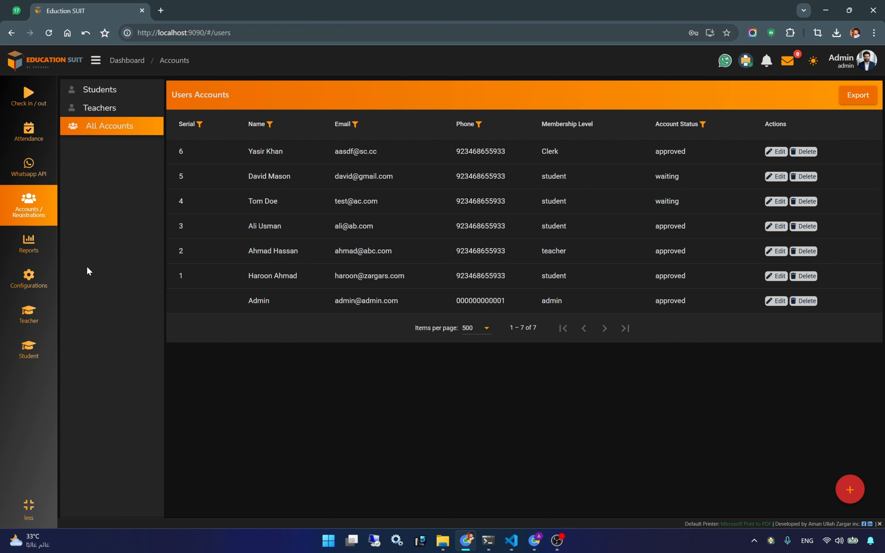
# - Open the June 2026 Staff Salaries page and check the clerk's 10000 pending salary
pyautogui.click(119, 61)
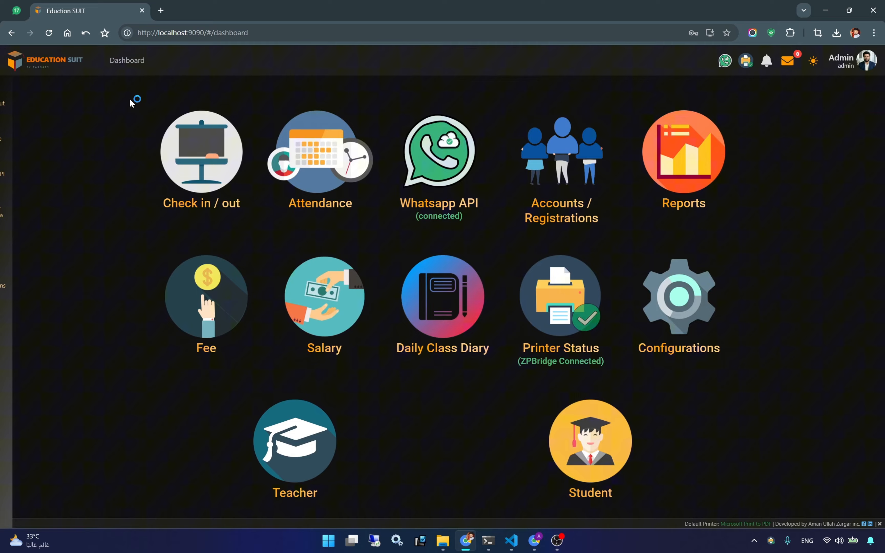
pyautogui.click(298, 308)
pyautogui.scroll(-1, 401, 336)
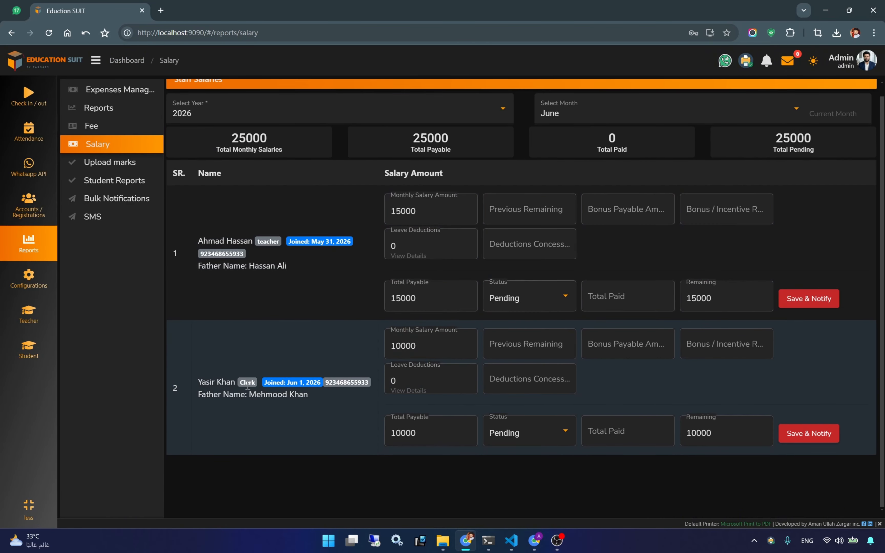
pyautogui.doubleClick(395, 347)
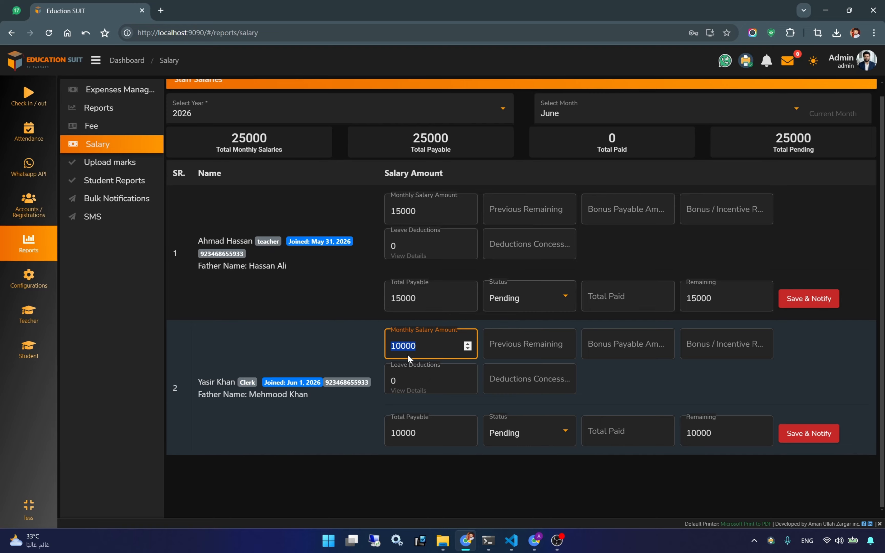
pyautogui.scroll(1, 268, 135)
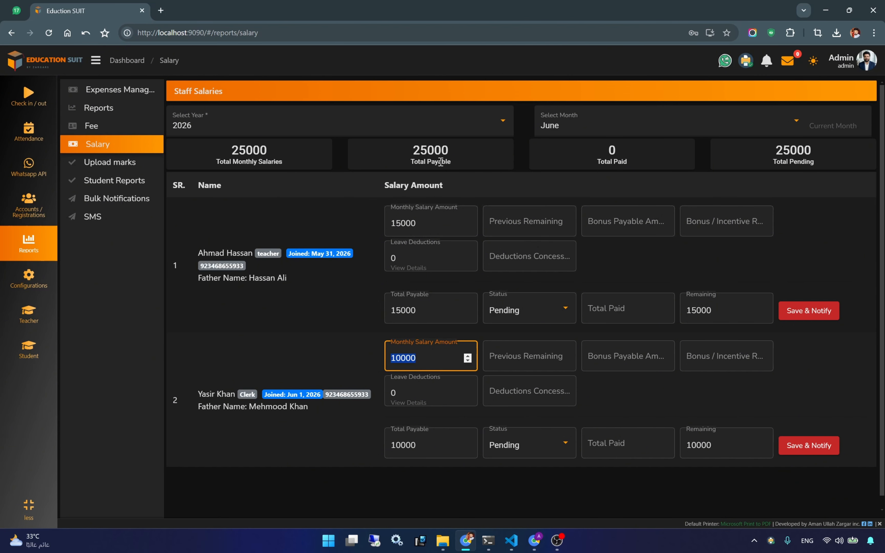
# - Give the teacher 5000 previous remaining and a 2000 bonus remarked 'Eid Bonus'
pyautogui.click(509, 222)
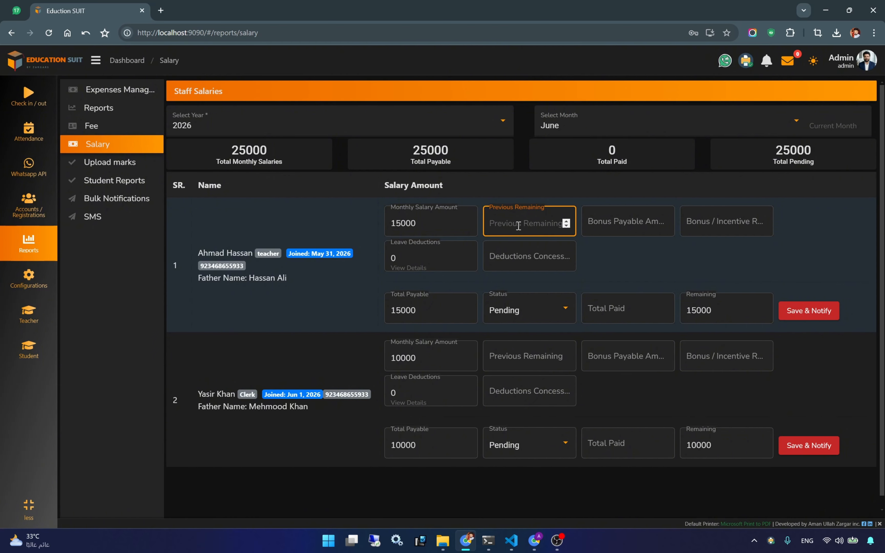
pyautogui.write('5000')
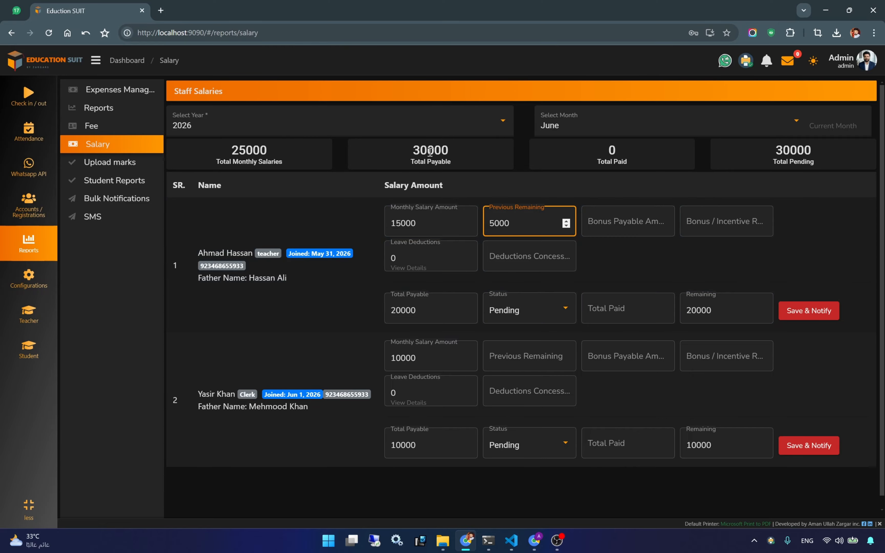
pyautogui.click(616, 242)
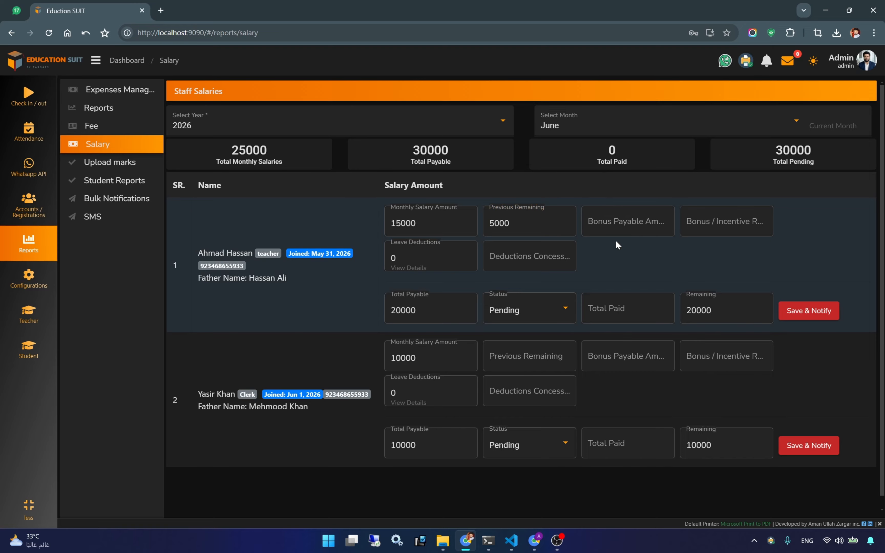
pyautogui.click(607, 225)
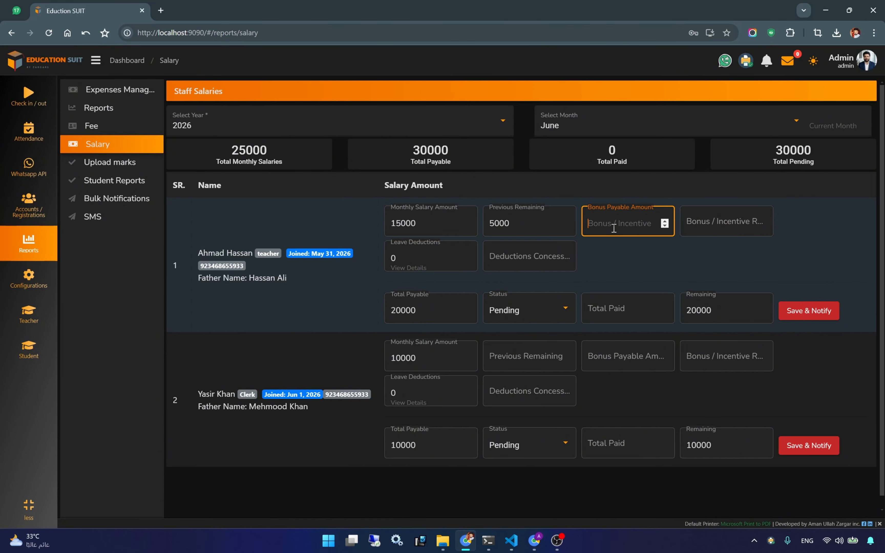
pyautogui.write('2000')
pyautogui.click(717, 228)
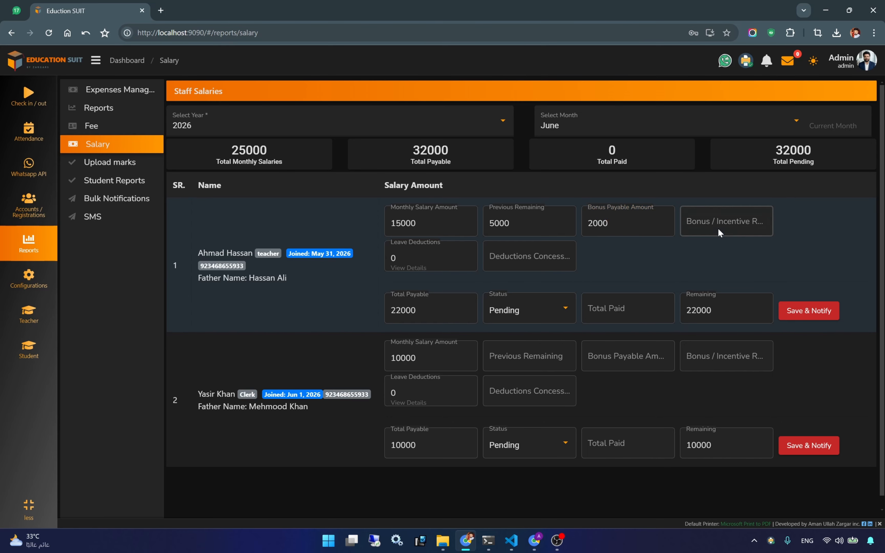
pyautogui.write('Ei')
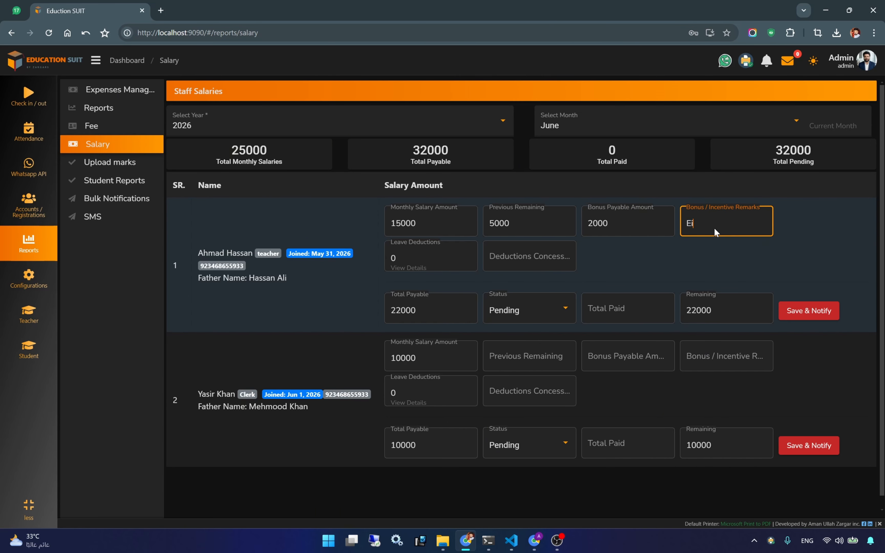
pyautogui.write('d Bonus')
pyautogui.click(676, 264)
pyautogui.click(401, 271)
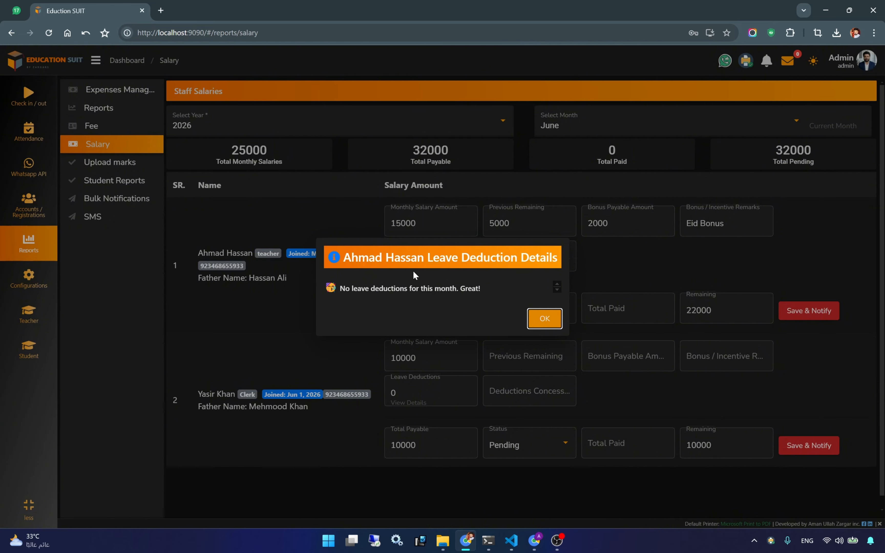
pyautogui.click(539, 319)
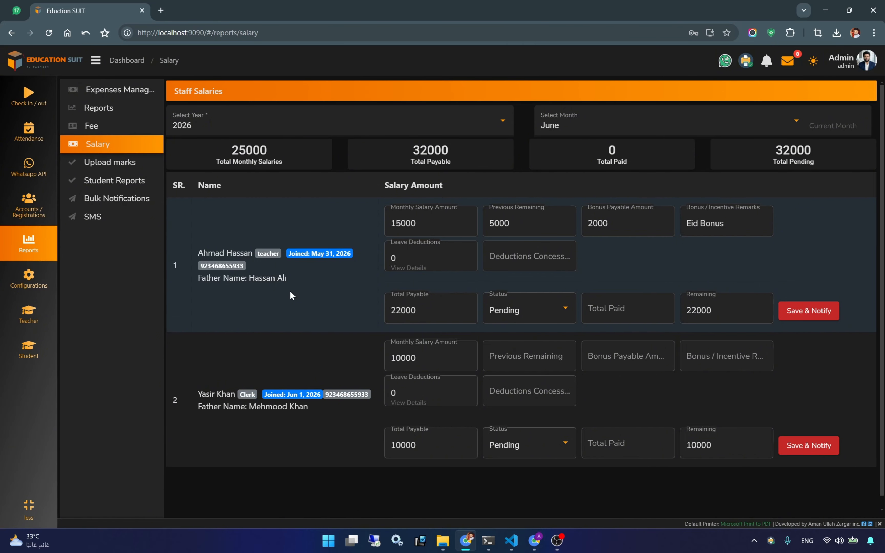
pyautogui.click(506, 261)
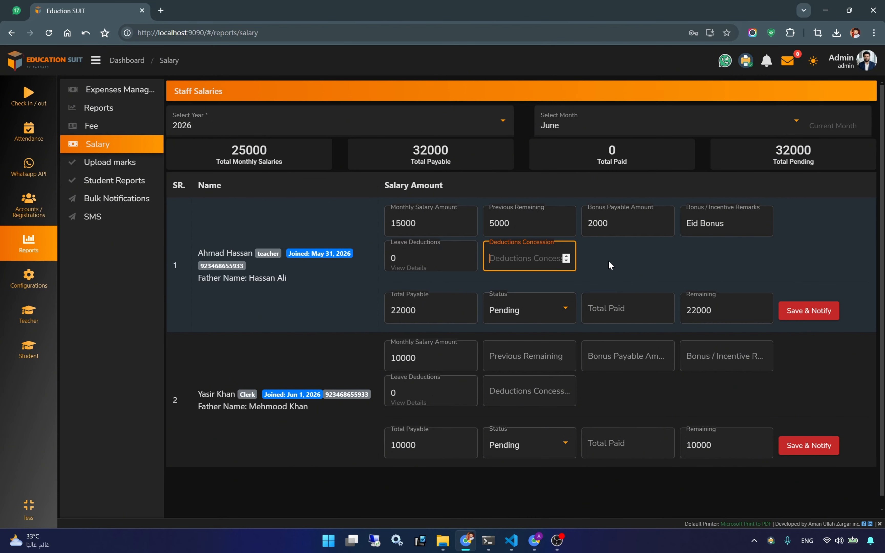
pyautogui.click(627, 265)
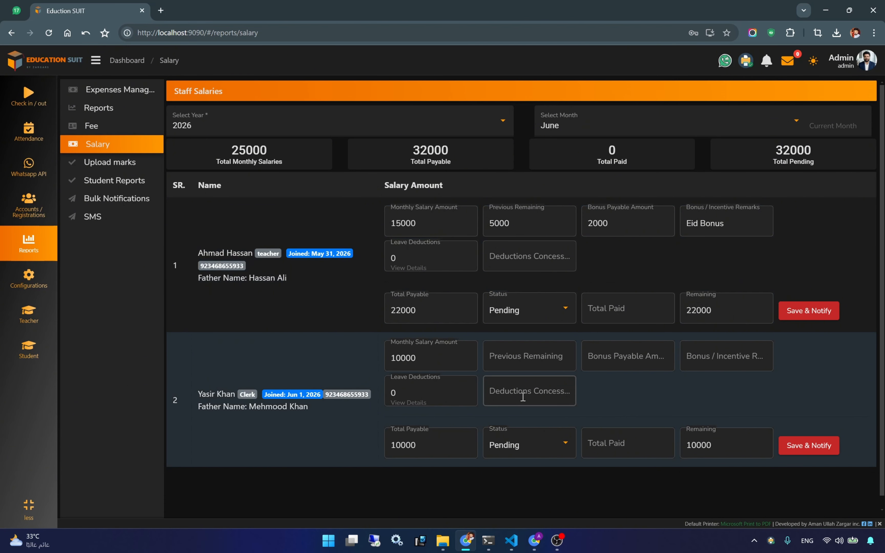
# - Enter 22000 as the teacher's total paid amount
pyautogui.click(626, 308)
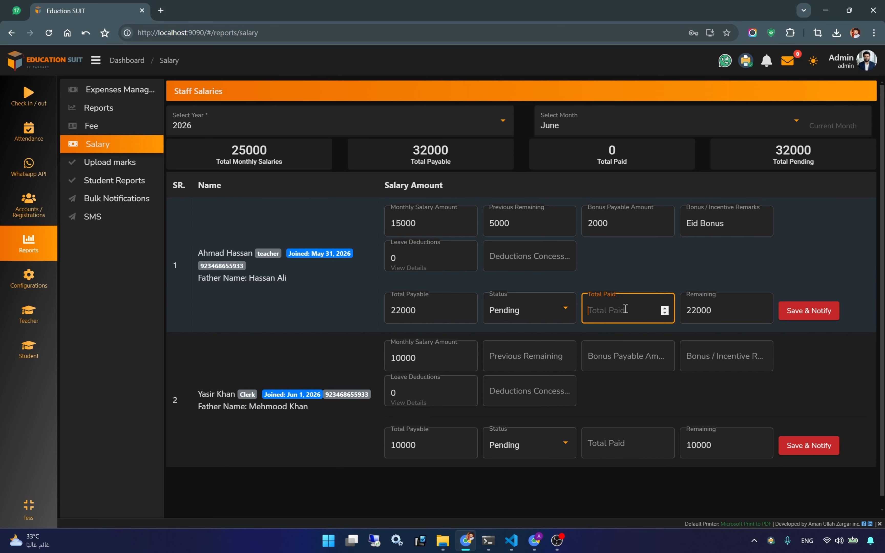
pyautogui.write('20000')
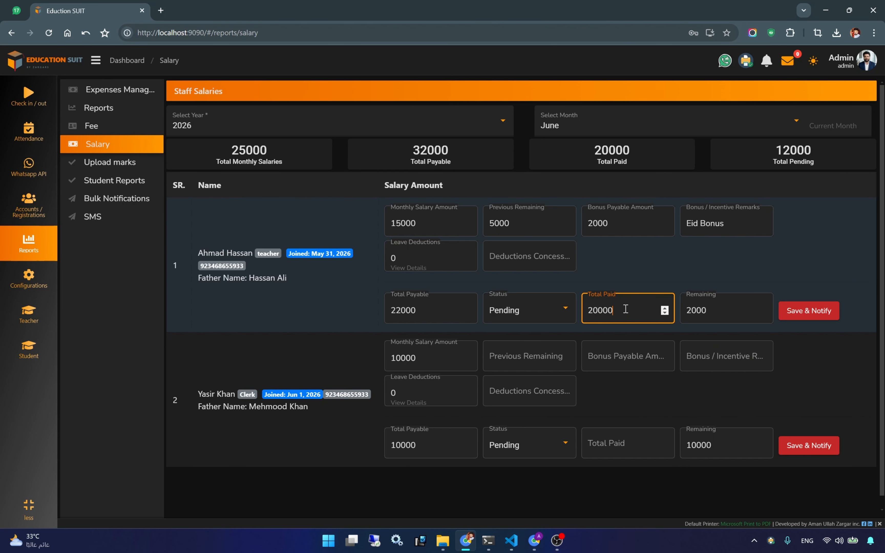
pyautogui.press('BackSpace')
pyautogui.write('2')
pyautogui.click(764, 314)
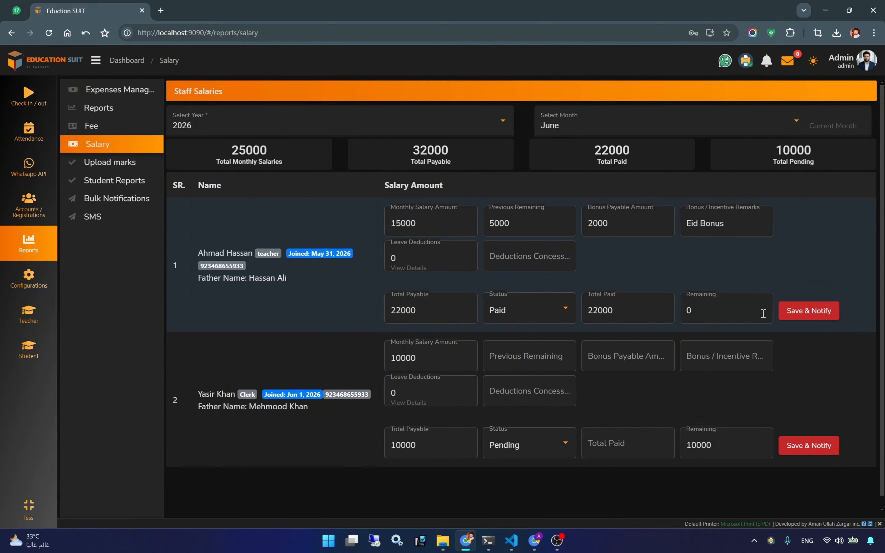
# - Save the payment with notification, check sent notifications, then open WhatsApp Web
pyautogui.click(816, 311)
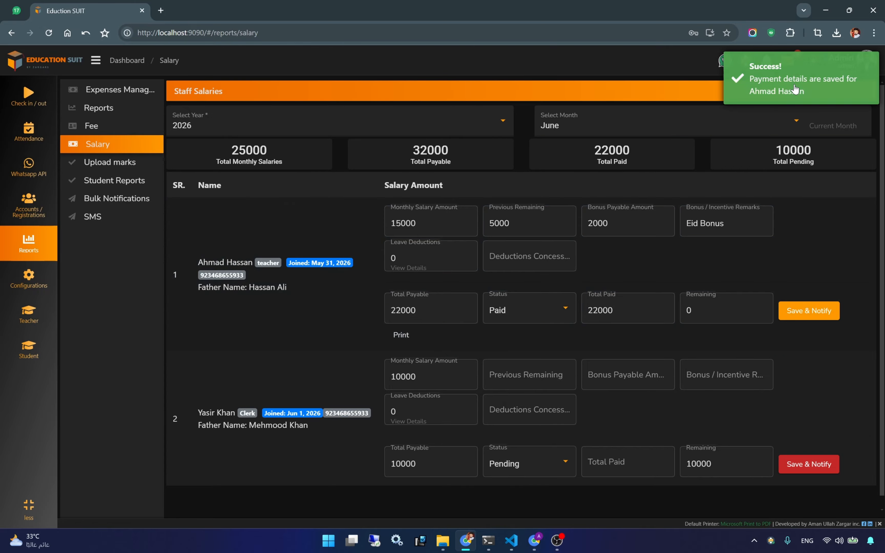
pyautogui.click(786, 65)
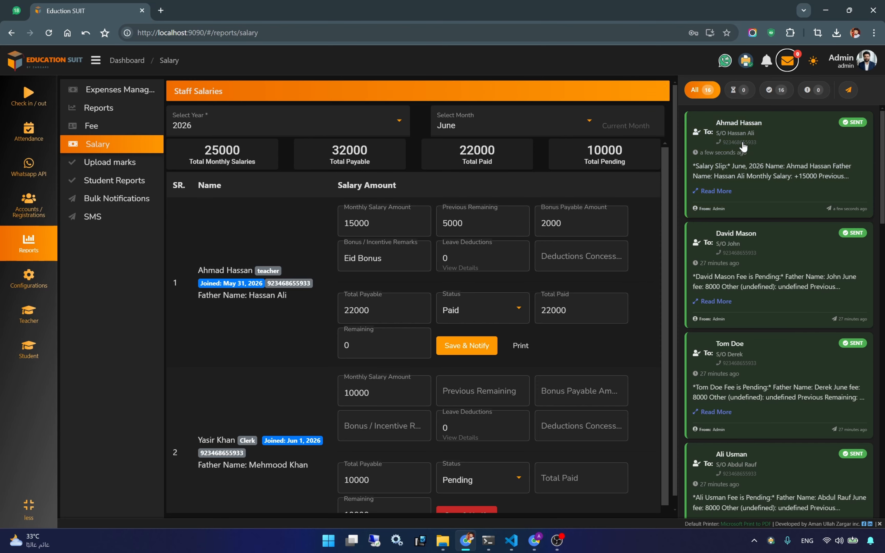
pyautogui.click(66, 33)
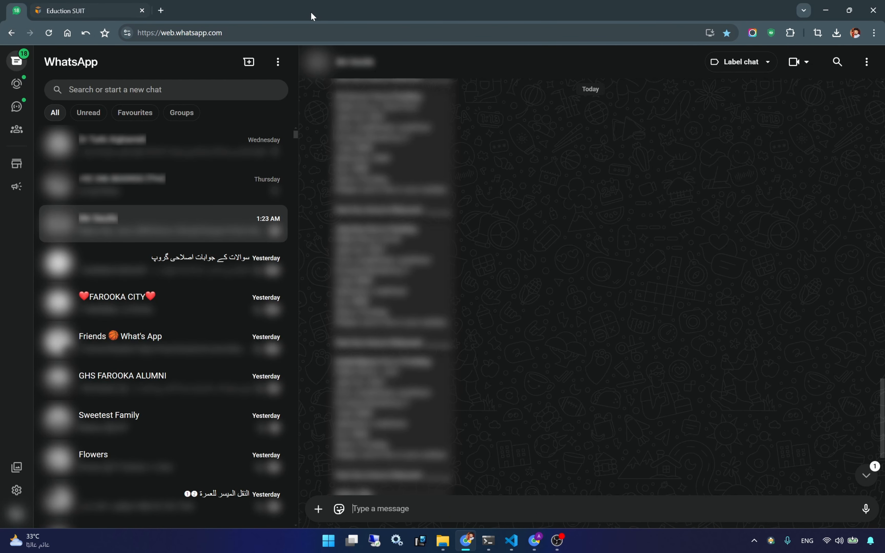
# - Read the Paid salary slip in WhatsApp, then return to the Education Suit tab
pyautogui.scroll(-2, 578, 398)
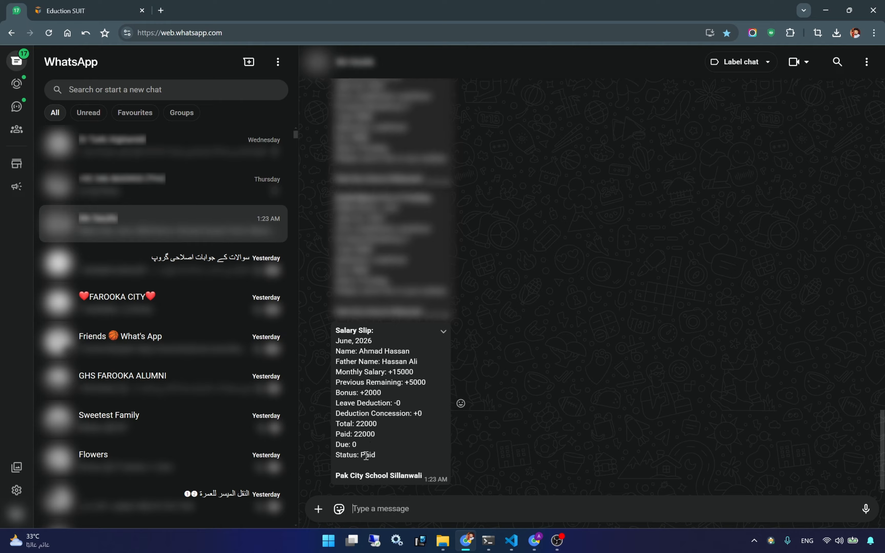
pyautogui.click(91, 11)
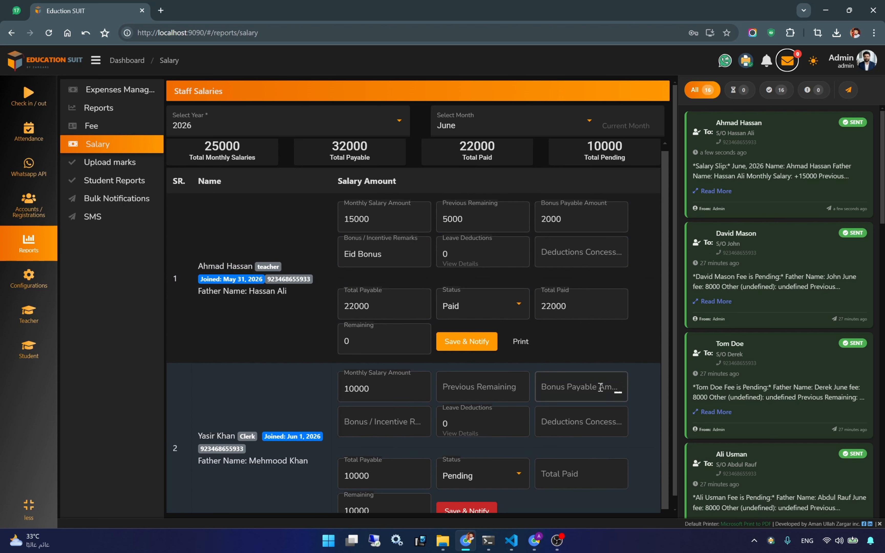
# - Close the notifications panel and go to the student Check in / out page
pyautogui.scroll(-1, 332, 357)
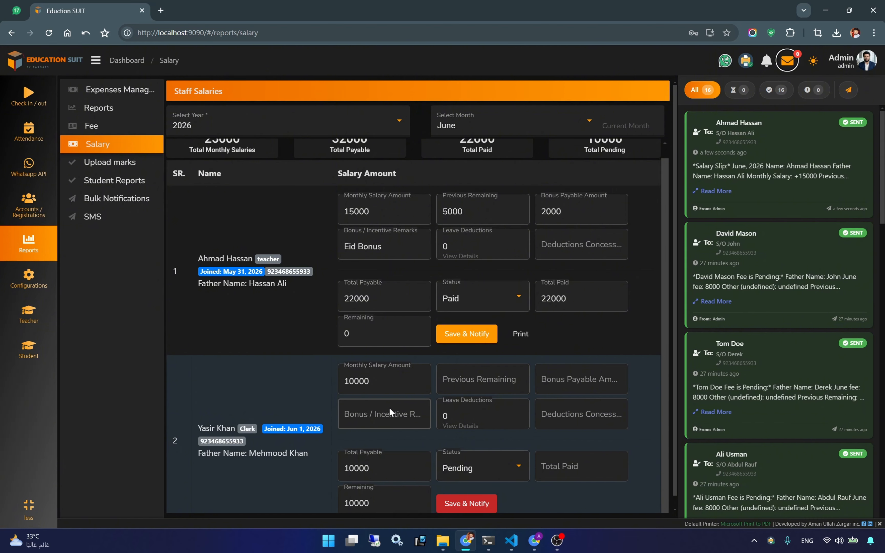
pyautogui.scroll(-1, 377, 436)
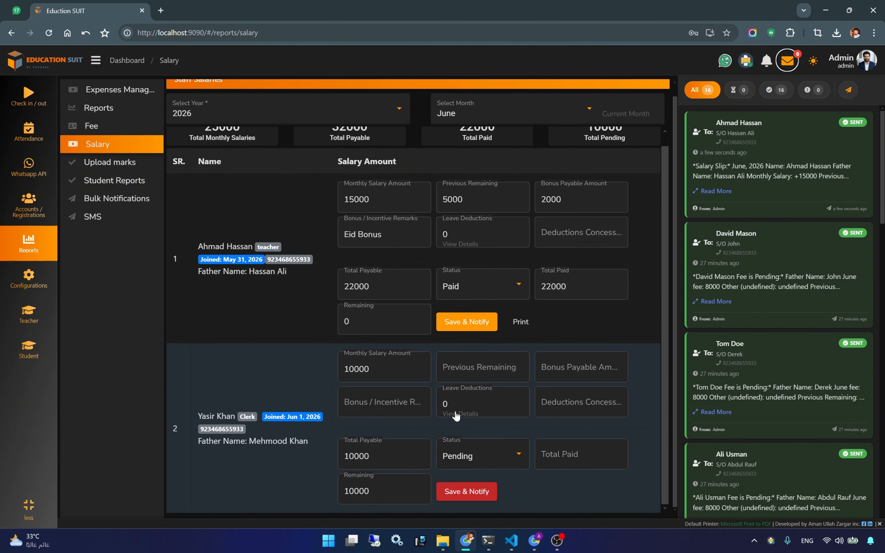
pyautogui.click(789, 62)
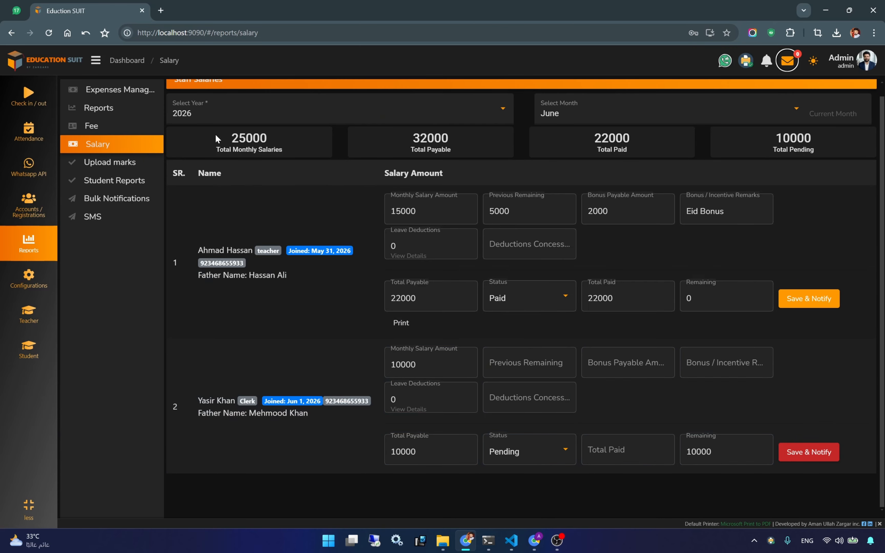
pyautogui.click(26, 102)
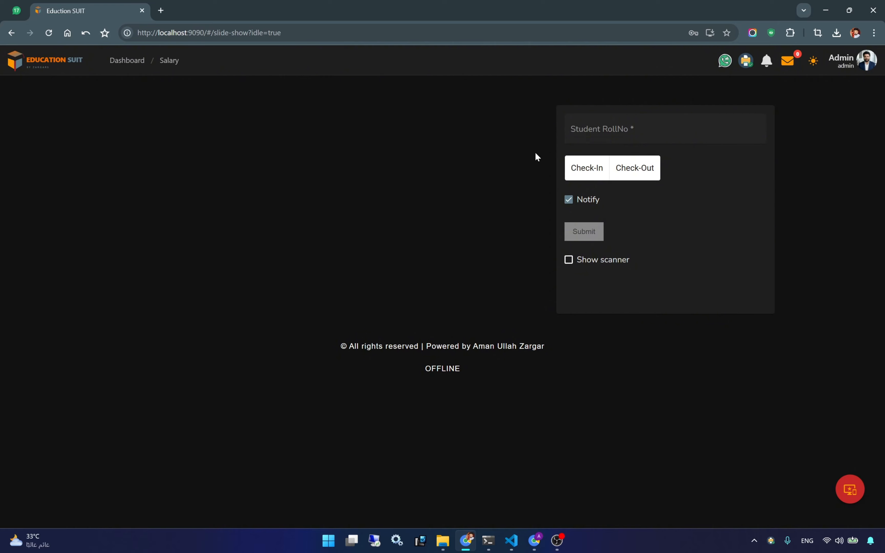
# - Switch Check in / out to Staff Attendance and select the Staff Serial / Employee ID field
pyautogui.click(71, 66)
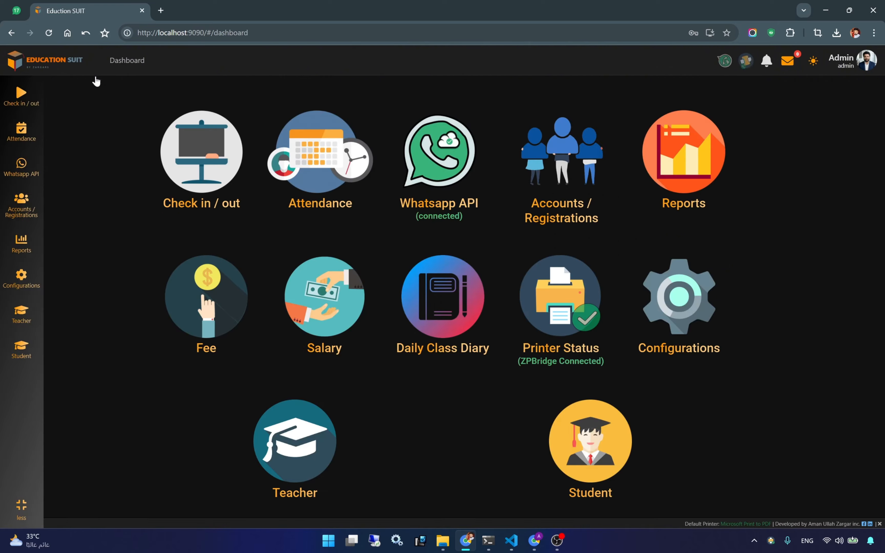
pyautogui.click(196, 154)
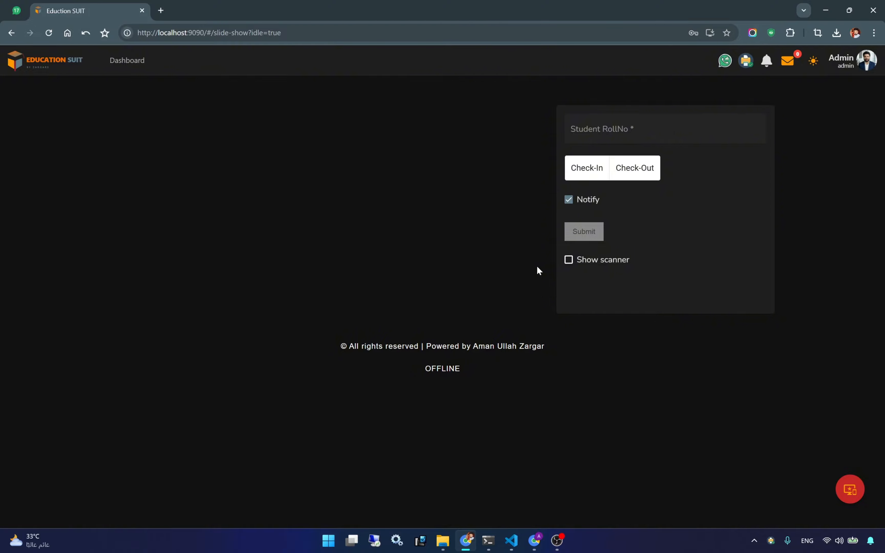
pyautogui.click(612, 141)
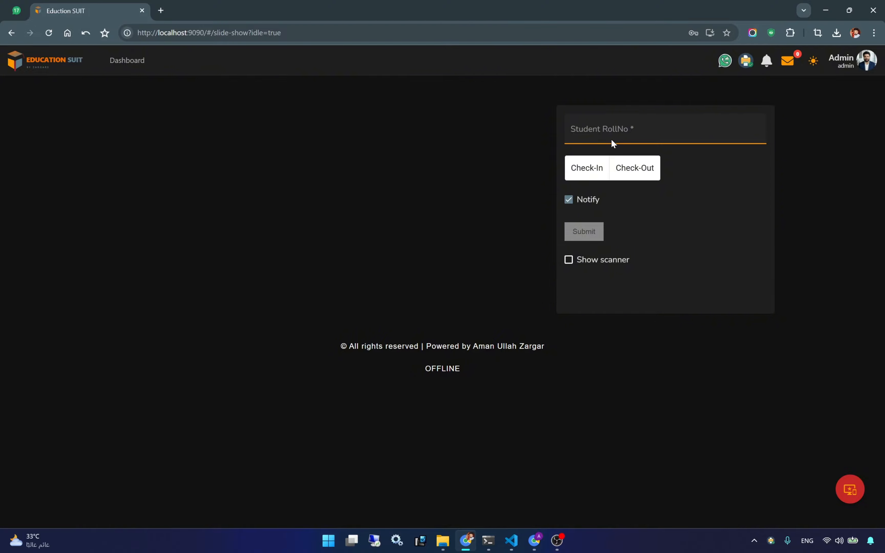
pyautogui.click(850, 492)
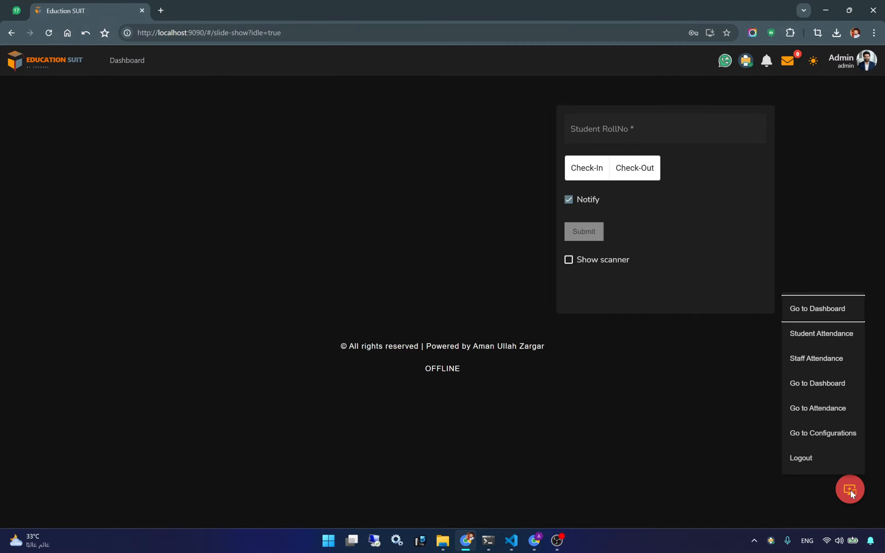
pyautogui.click(801, 360)
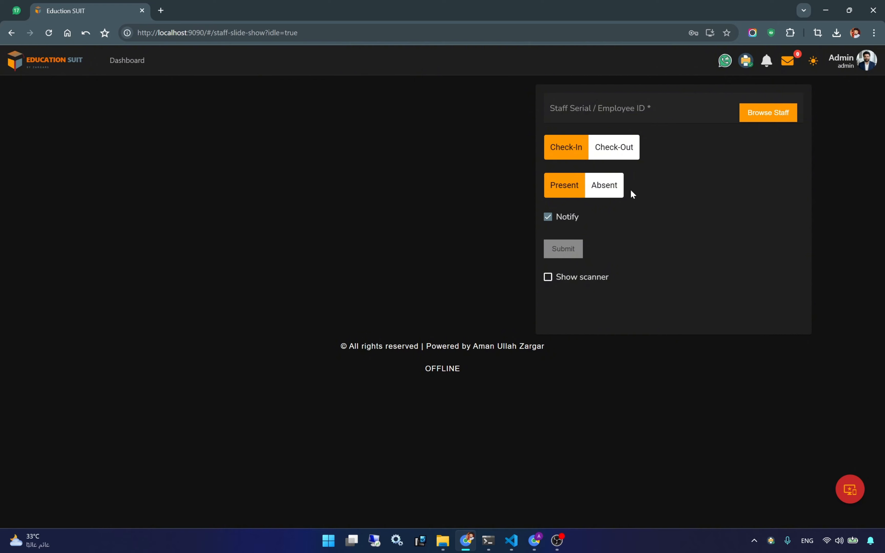
pyautogui.click(637, 113)
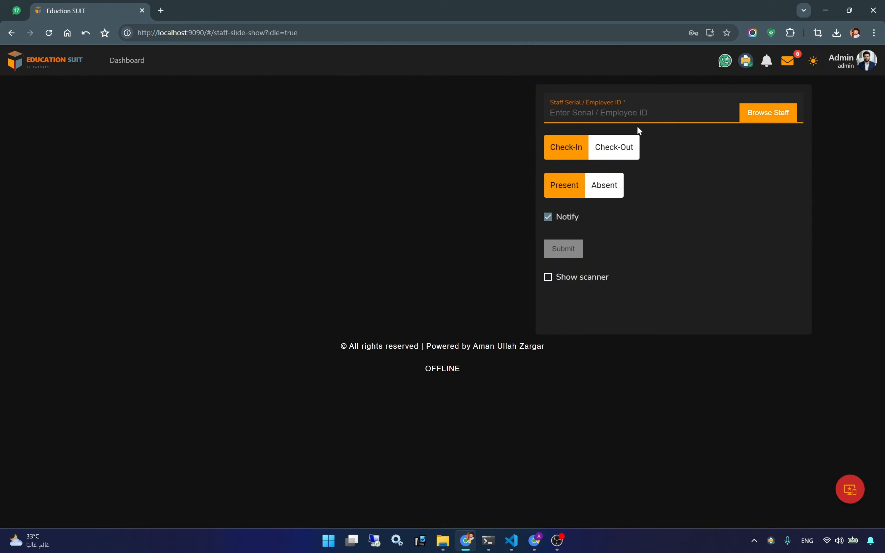
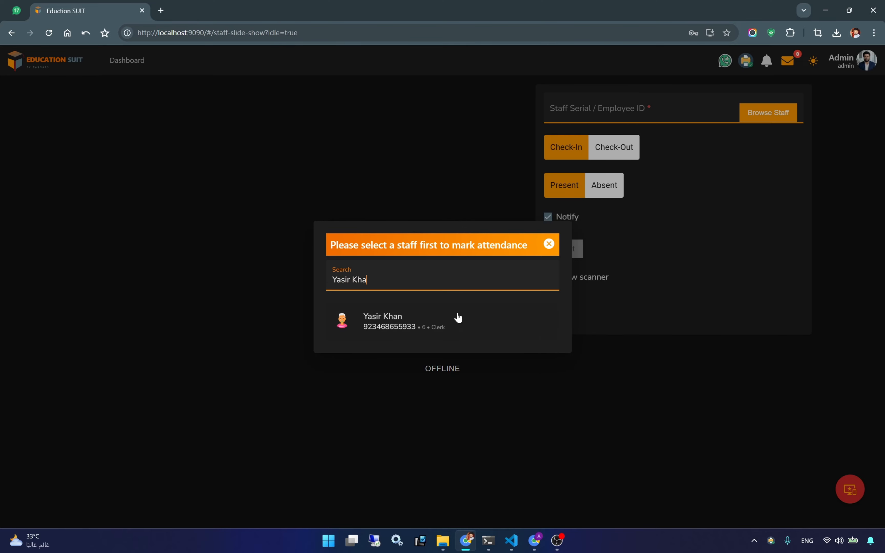
# - Pick the clerk in Browse Staff with Check-In kept and Notify off, then open the SMS report
pyautogui.click(380, 326)
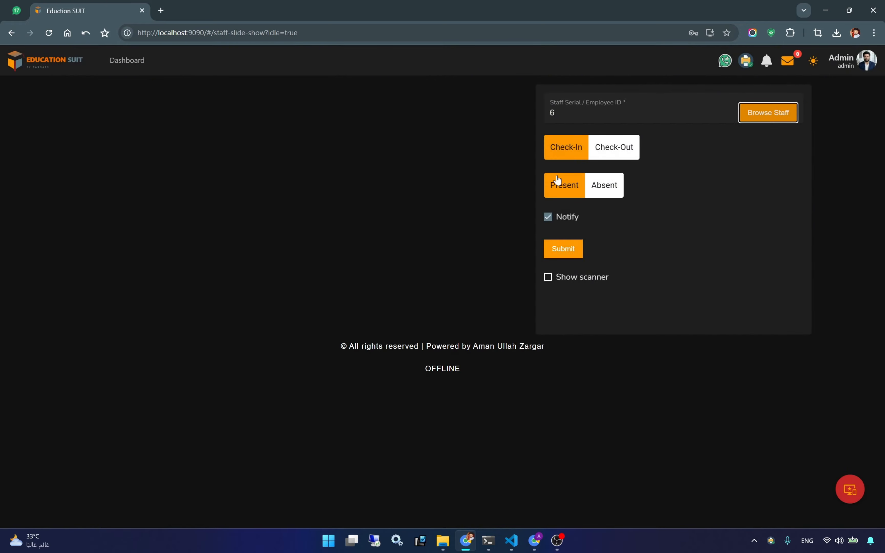
pyautogui.click(569, 152)
pyautogui.click(565, 218)
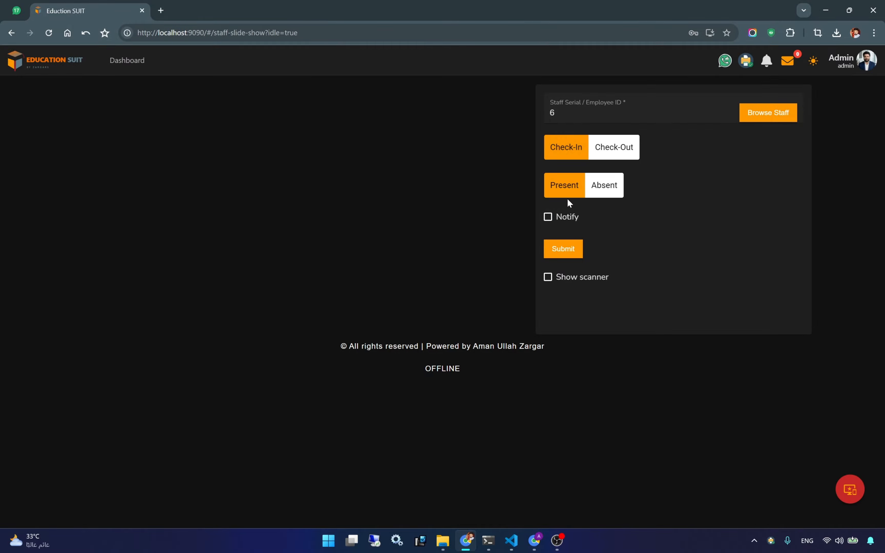
pyautogui.click(787, 60)
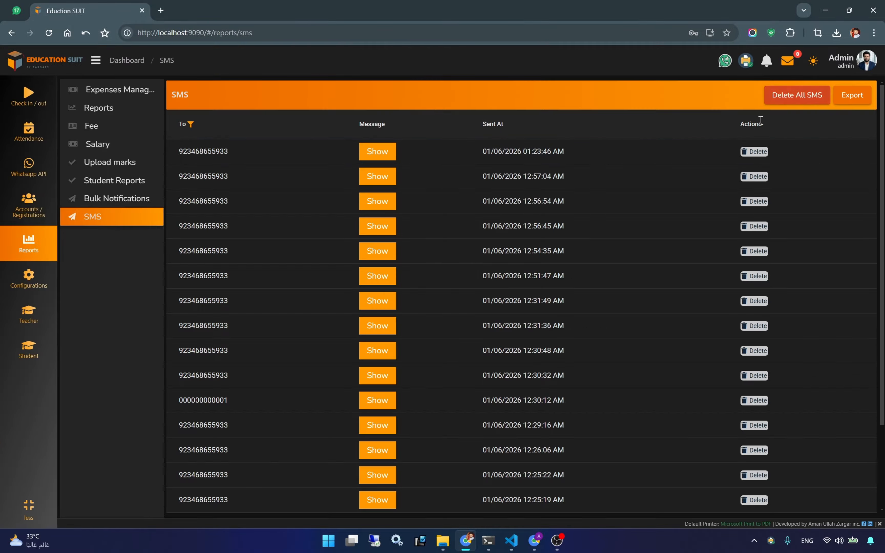
# - Submit the clerk's check-in by employee ID with Notify unticked, then switch the form to Absent
pyautogui.click(10, 34)
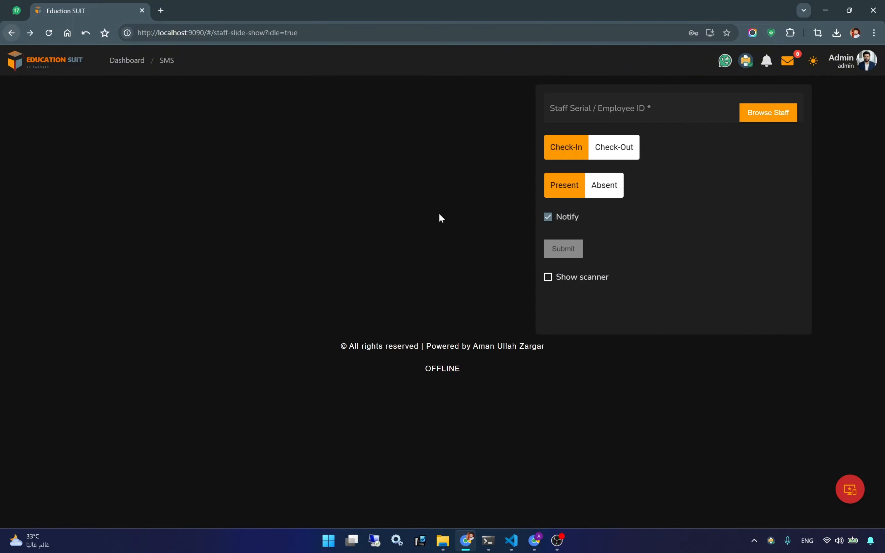
pyautogui.click(603, 113)
pyautogui.write('6')
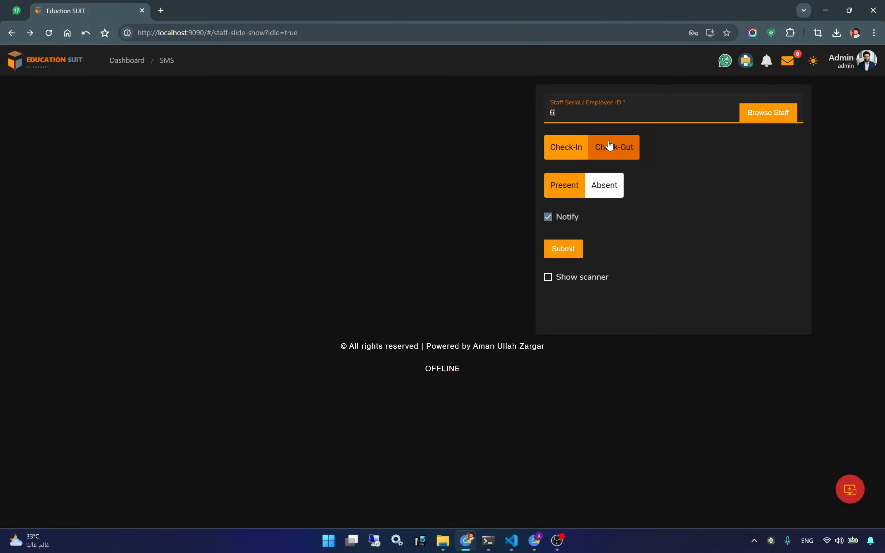
pyautogui.click(548, 217)
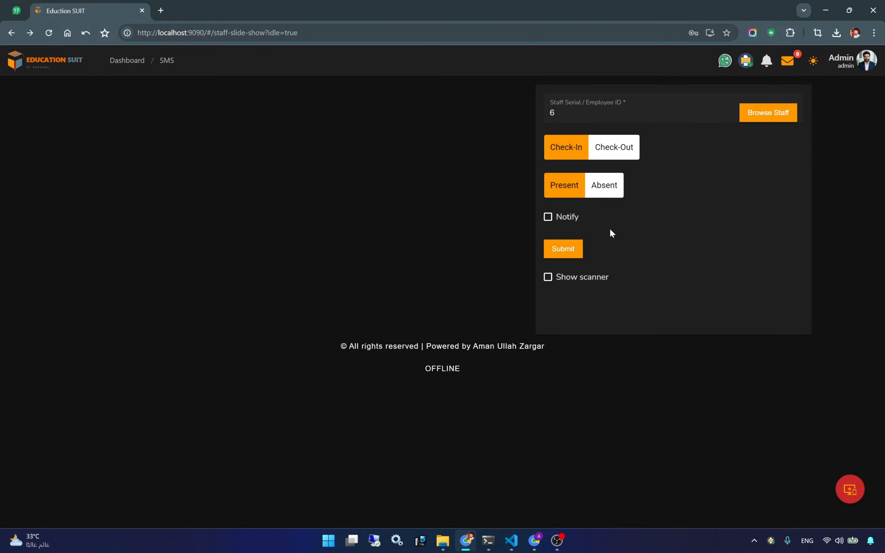
pyautogui.click(555, 257)
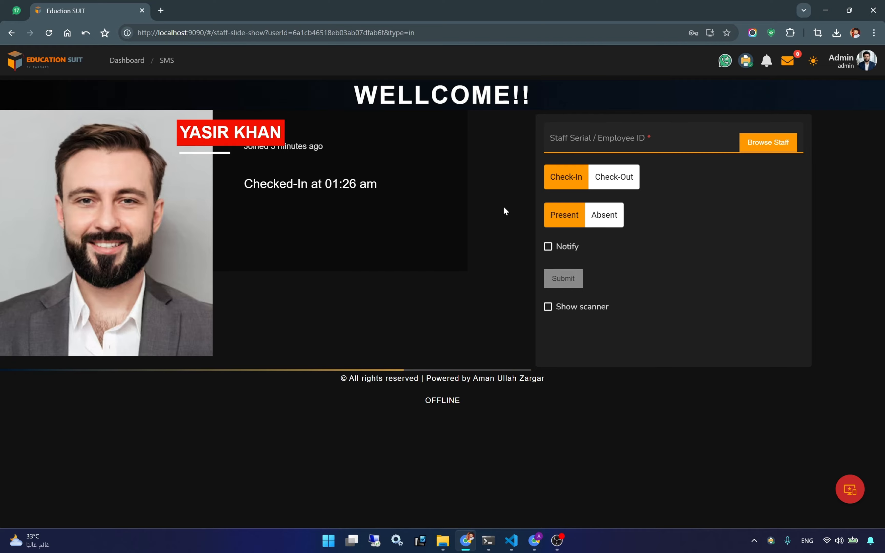
pyautogui.click(605, 218)
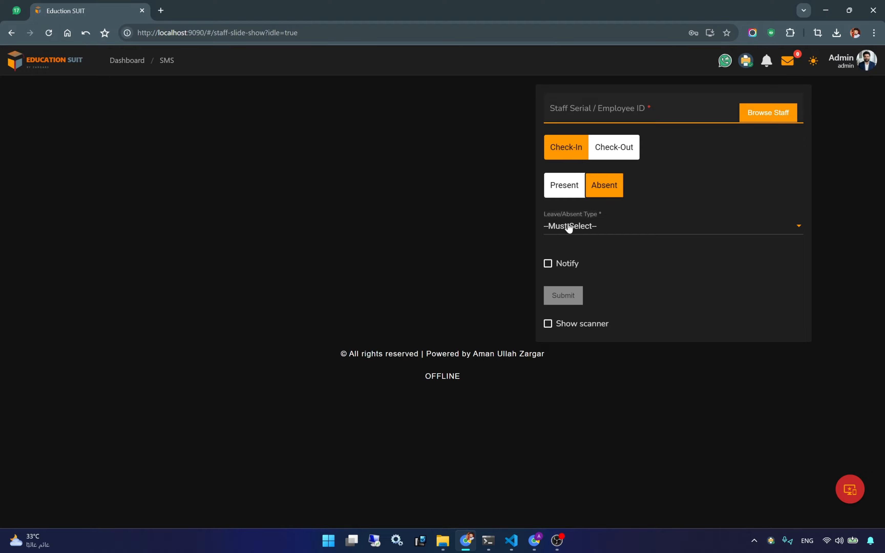
# - Check the leave/absent type list, which has no options yet
pyautogui.click(570, 227)
pyautogui.click(635, 249)
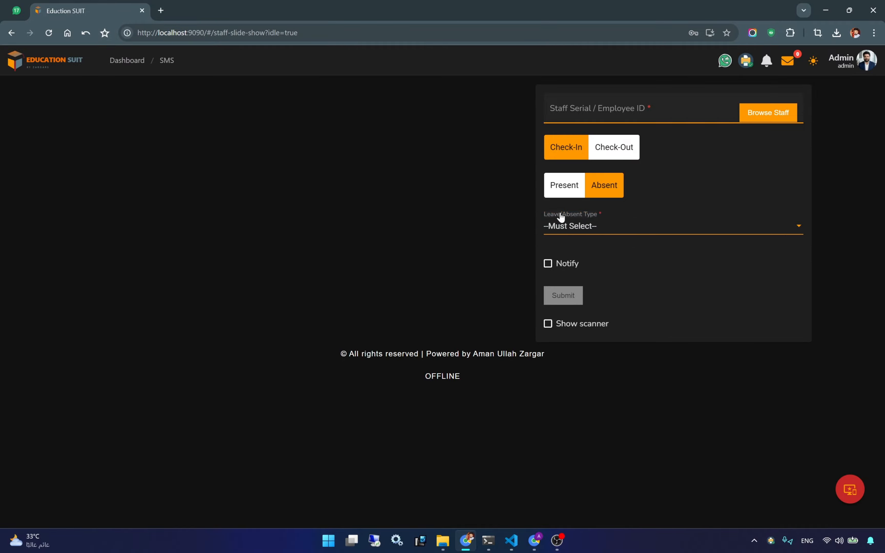
pyautogui.click(572, 227)
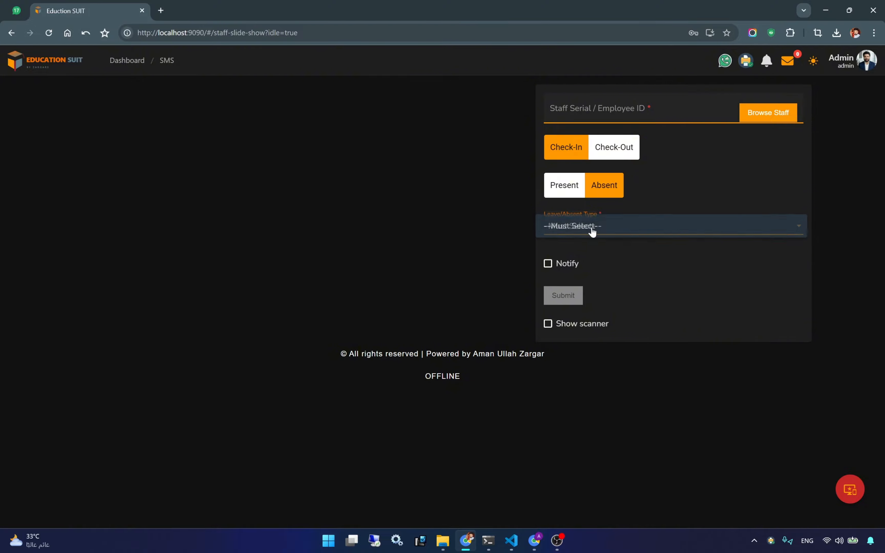
pyautogui.click(598, 256)
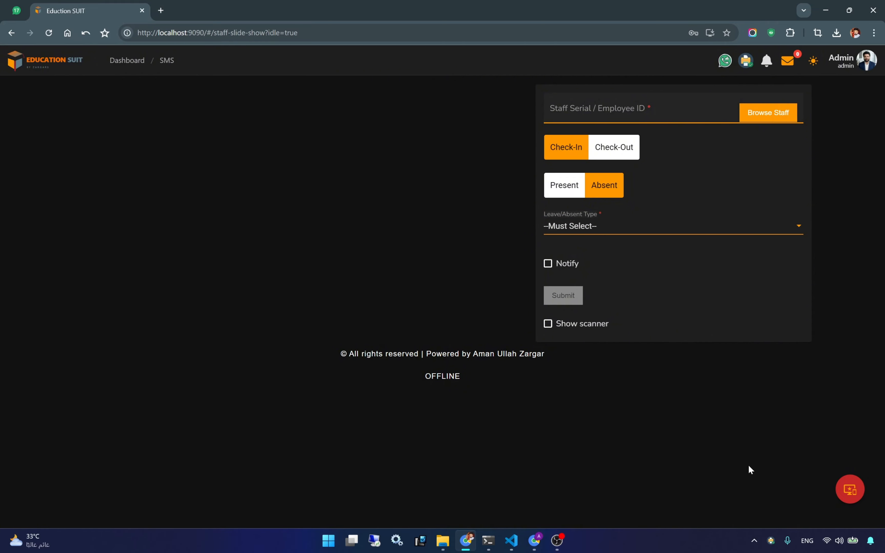
# - Duplicate the Education Suit browser tab and go to Configurations via the floating button
pyautogui.click(849, 494)
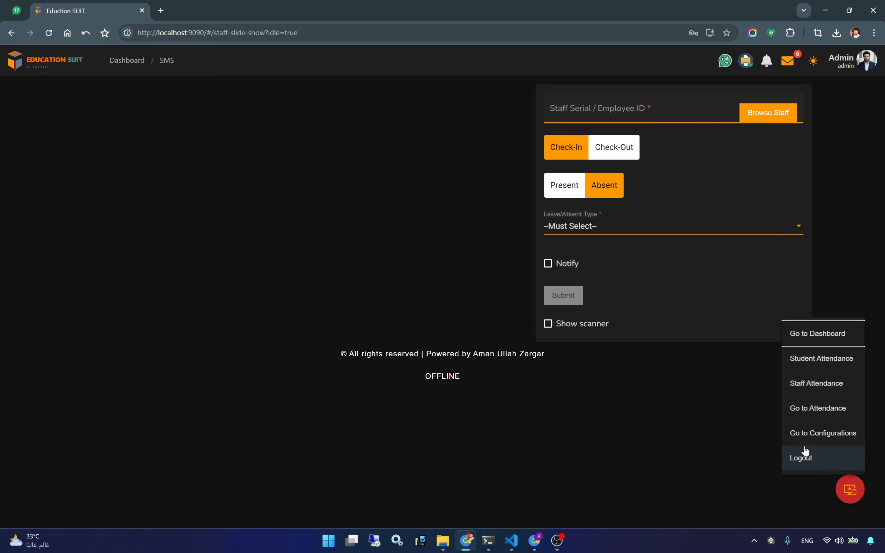
pyautogui.rightClick(819, 431)
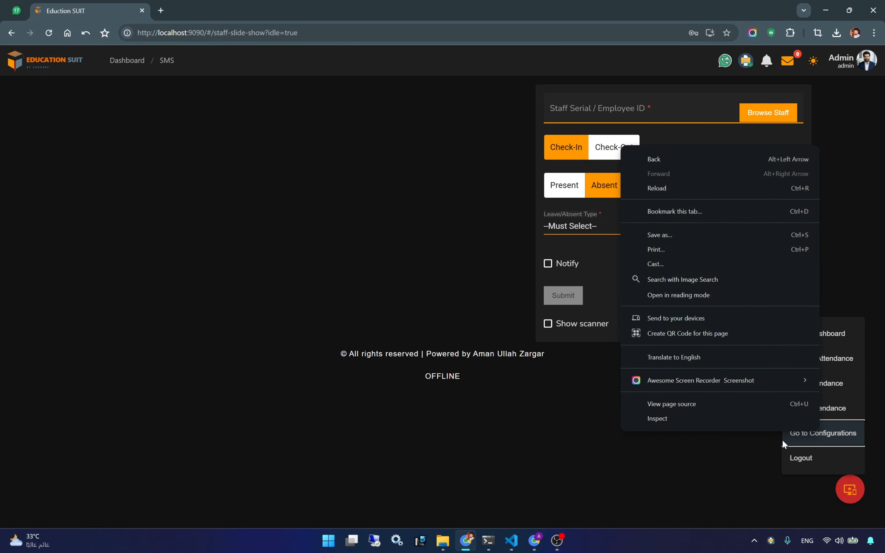
pyautogui.press('Escape')
pyautogui.press('Escape')
pyautogui.click(843, 482)
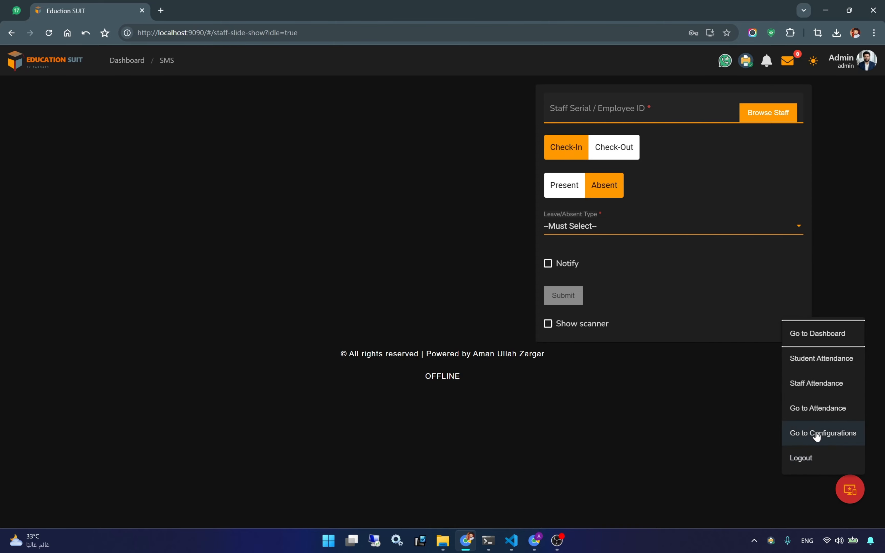
pyautogui.rightClick(257, 230)
pyautogui.click(118, 18)
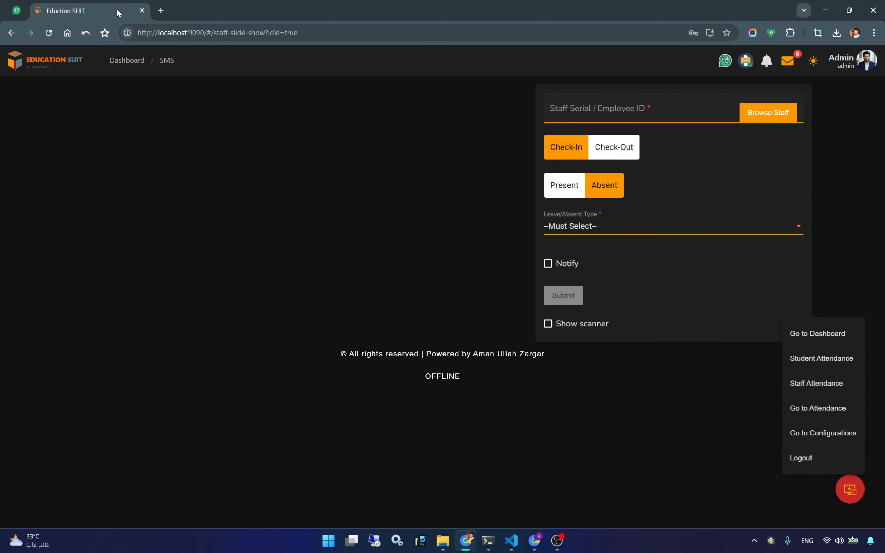
pyautogui.rightClick(118, 11)
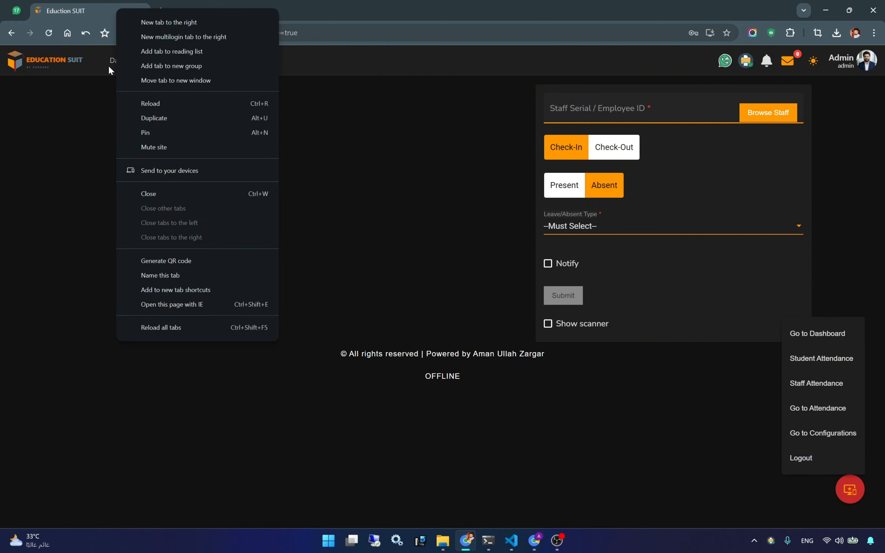
pyautogui.click(157, 118)
pyautogui.moveTo(838, 476)
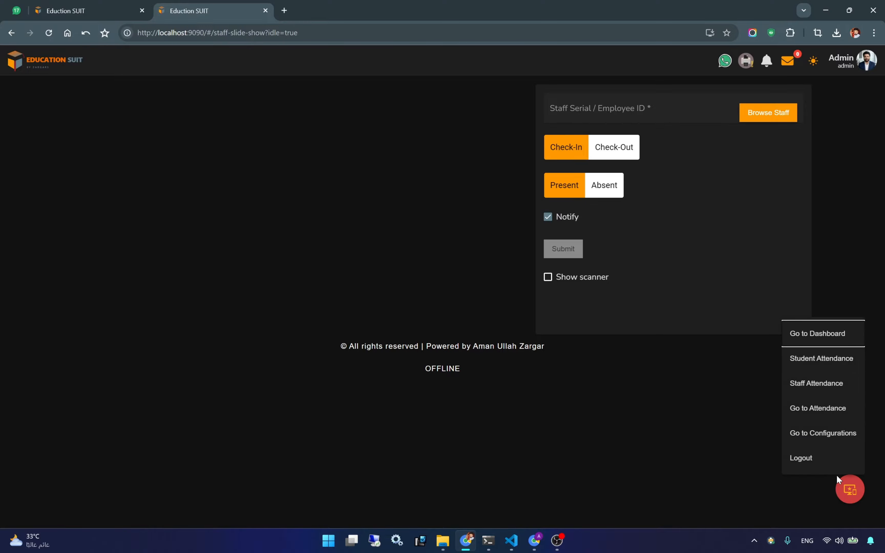
pyautogui.click(812, 433)
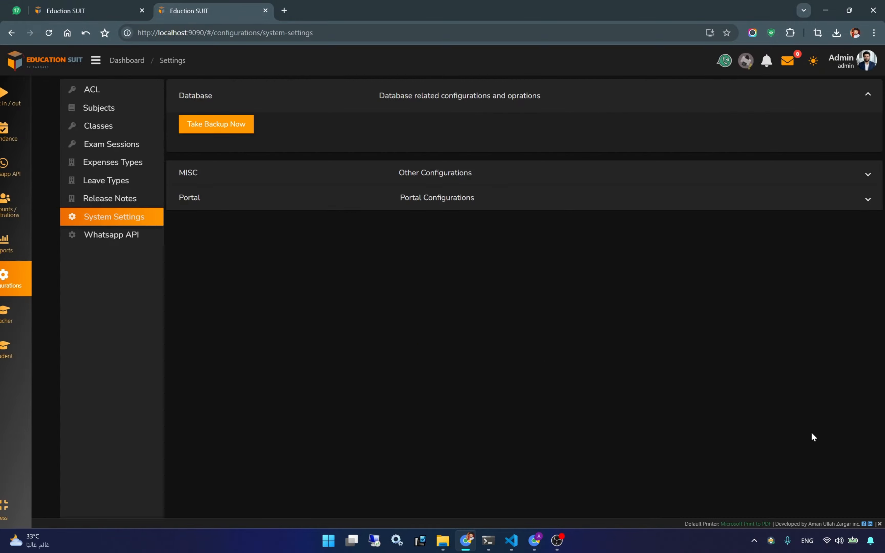
# - Create a 'Sick Leave' leave type with description 'Test' and save it
pyautogui.click(98, 185)
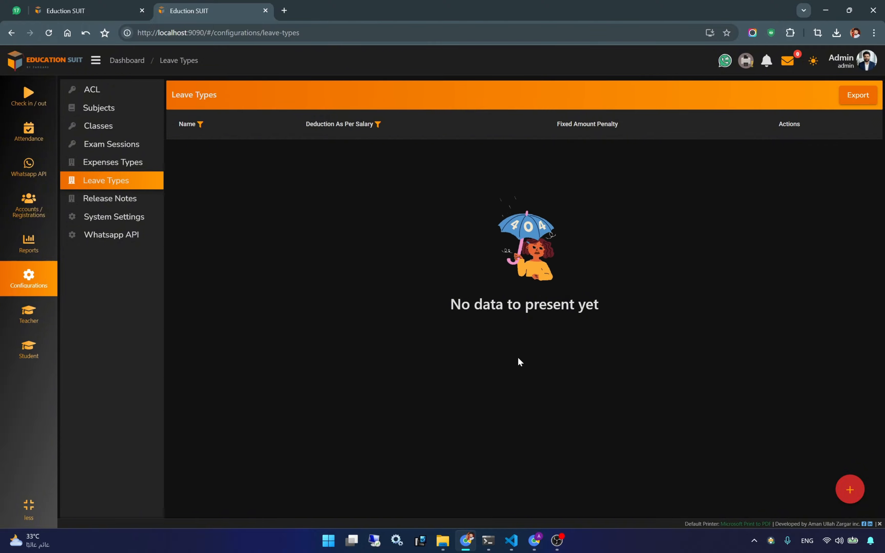
pyautogui.click(849, 492)
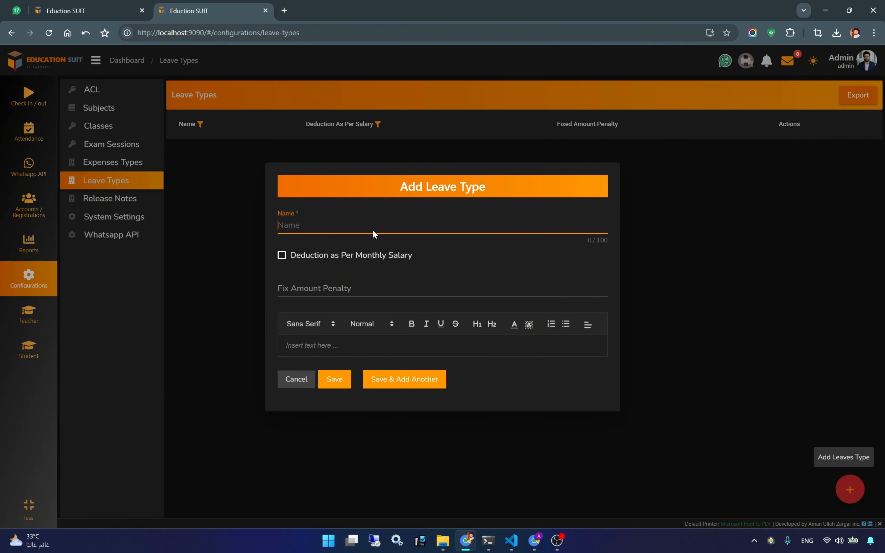
pyautogui.write('Sick Leave')
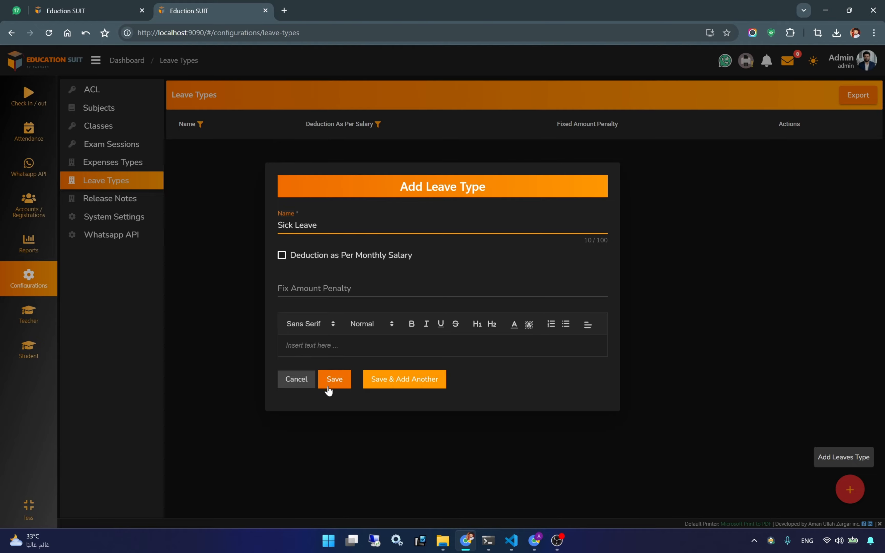
pyautogui.click(336, 380)
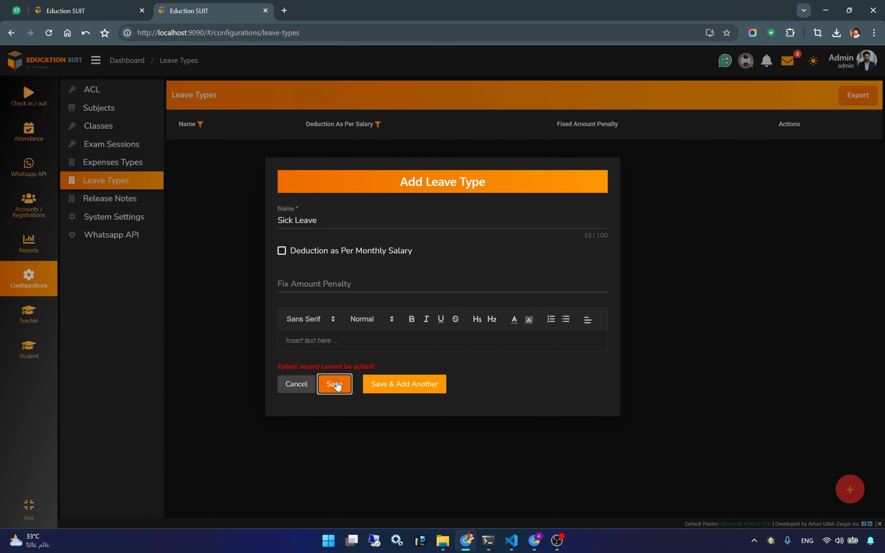
pyautogui.click(304, 342)
pyautogui.write('Test')
pyautogui.click(333, 386)
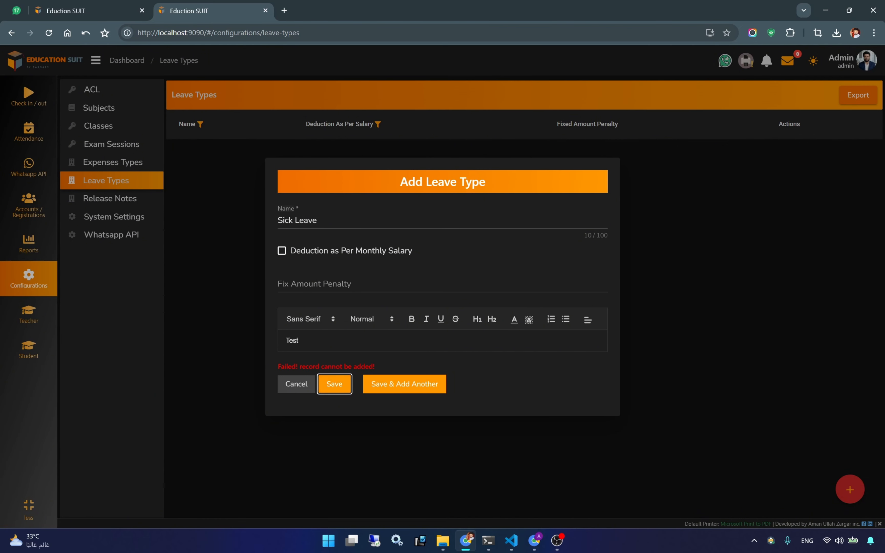
pyautogui.click(312, 346)
pyautogui.click(334, 384)
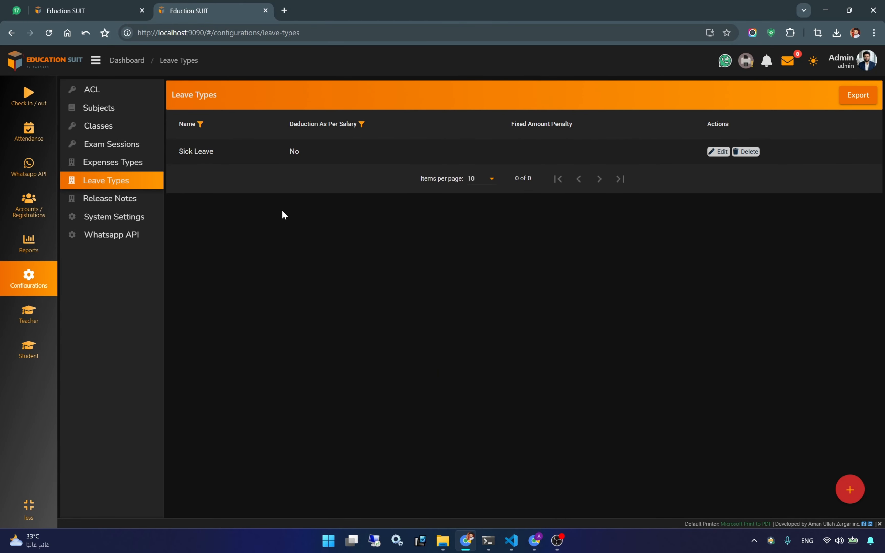
# - Add a 'Not-Informed' leave type that deducts per monthly salary
pyautogui.click(718, 151)
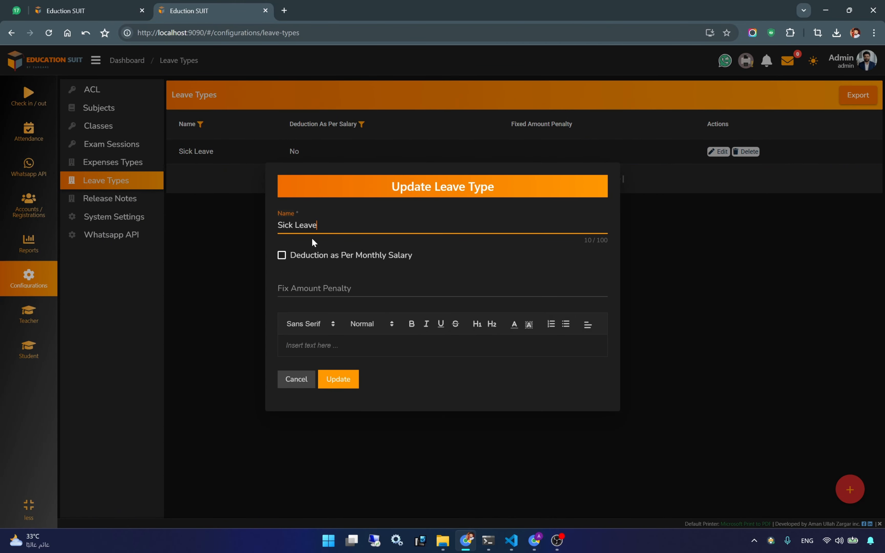
pyautogui.click(291, 381)
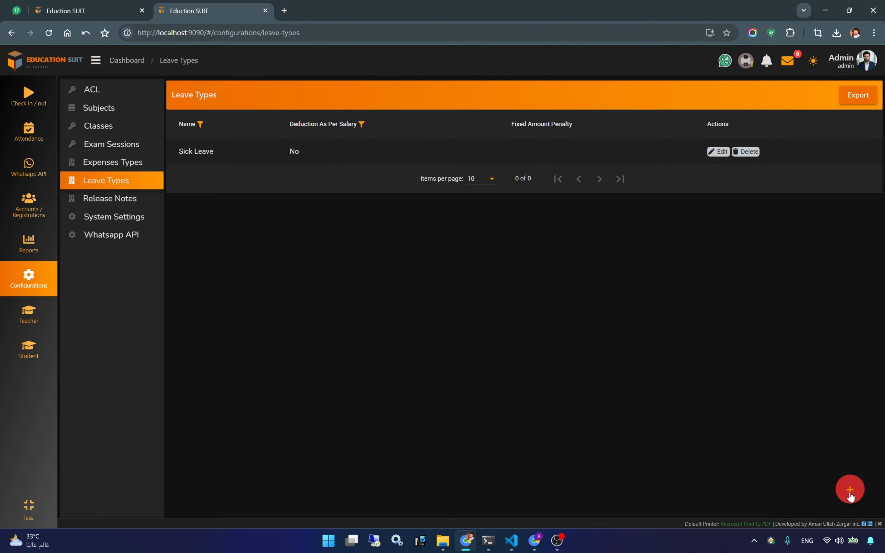
pyautogui.click(849, 490)
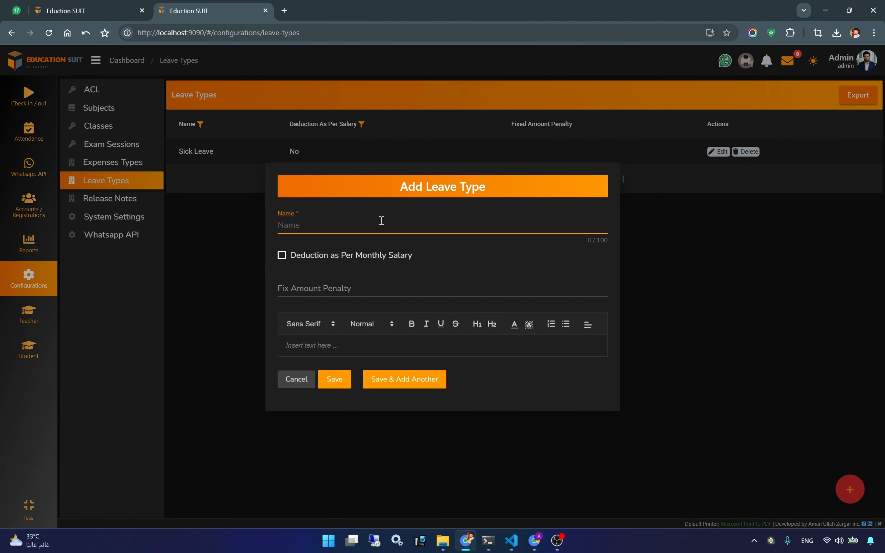
pyautogui.write('Not-Informed')
pyautogui.click(322, 258)
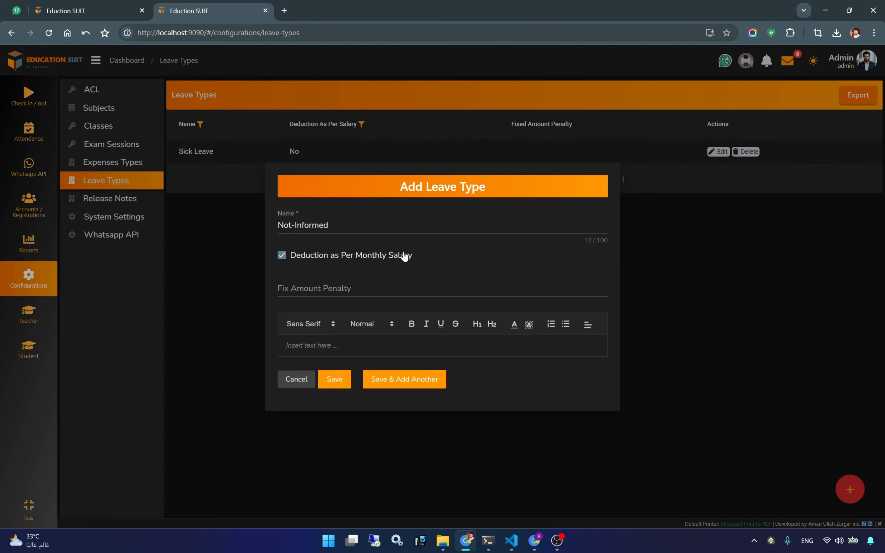
pyautogui.click(339, 381)
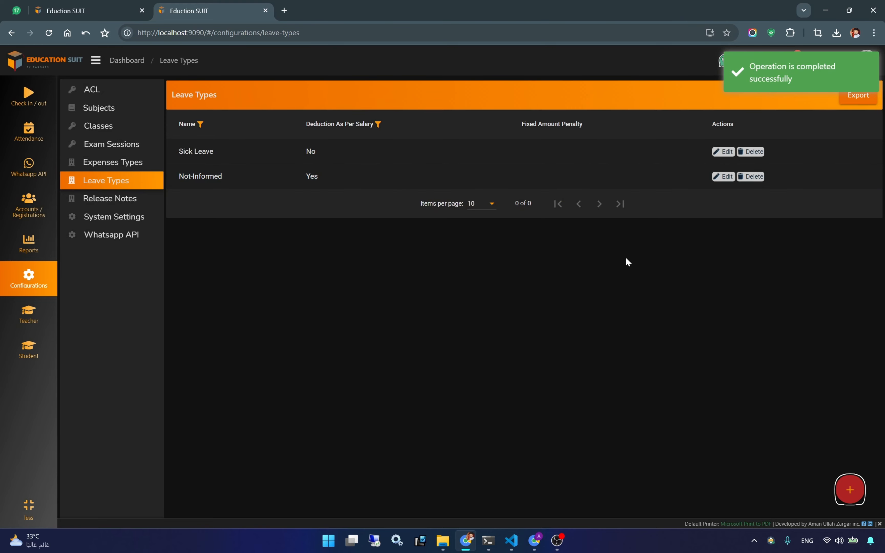
# - Add a 'Casual Leave' leave type with a fixed 500 penalty
pyautogui.click(850, 490)
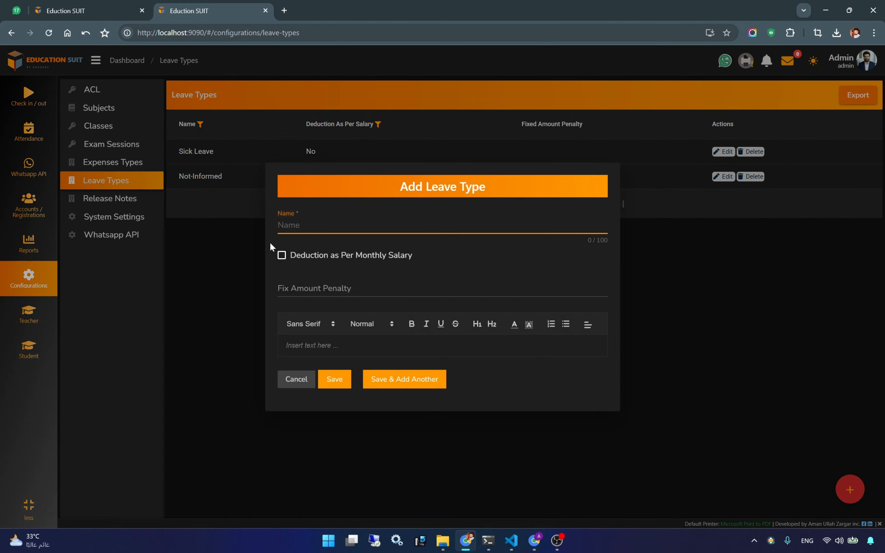
pyautogui.write('Casual Leave')
pyautogui.click(326, 289)
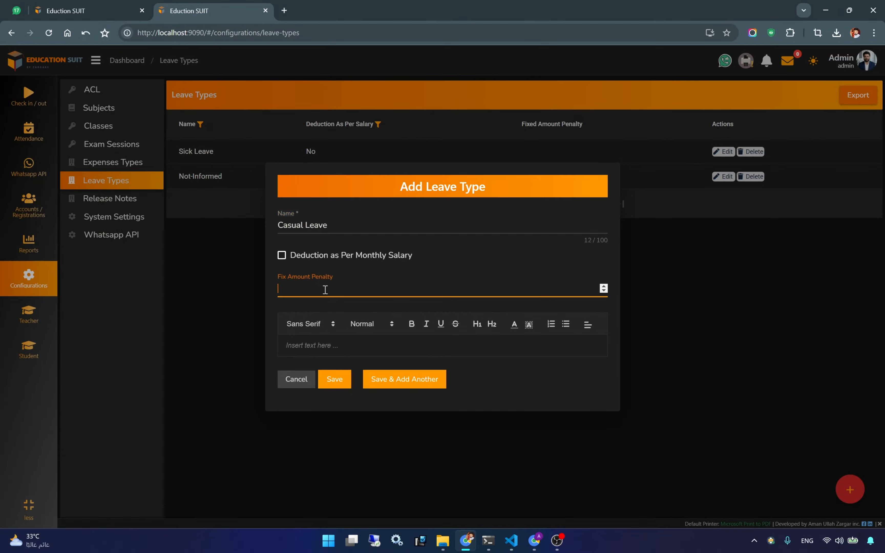
pyautogui.write('500')
pyautogui.click(328, 381)
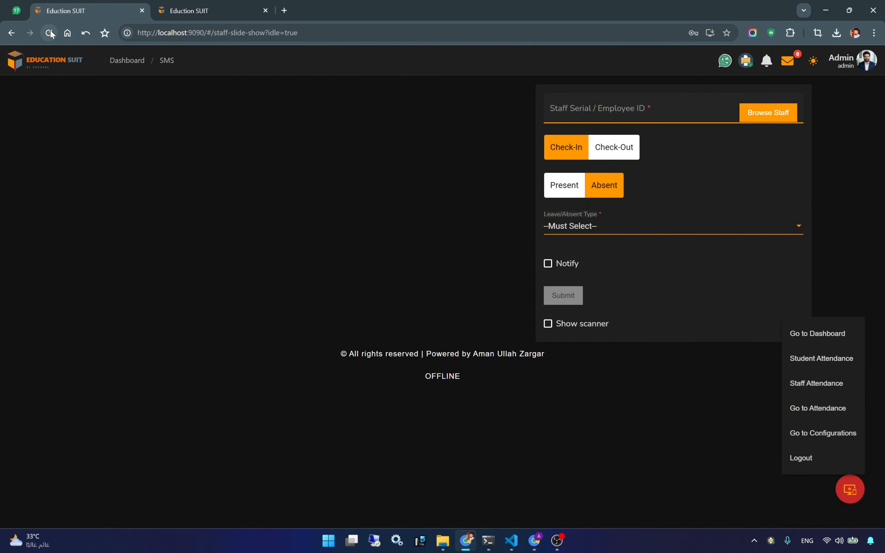
# - Submit the clerk as Absent with Not-Informed leave type and no notification
pyautogui.click(48, 33)
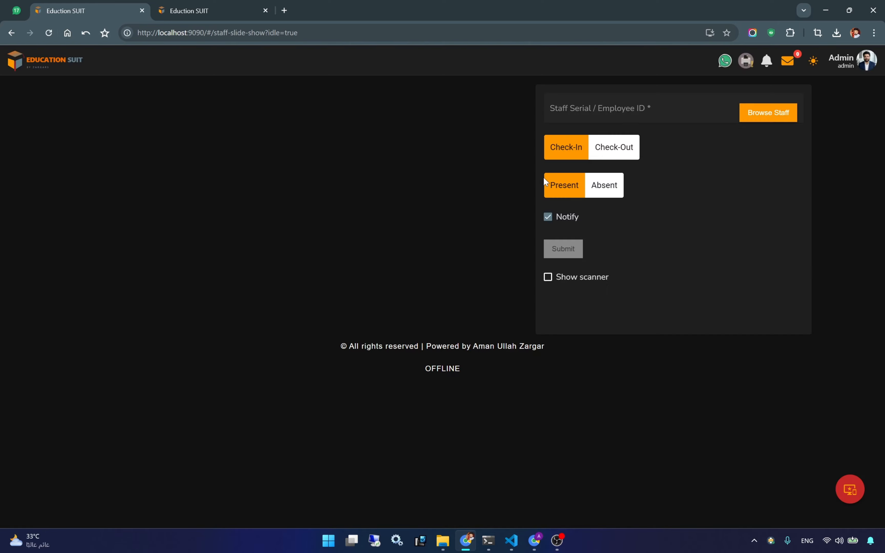
pyautogui.click(377, 289)
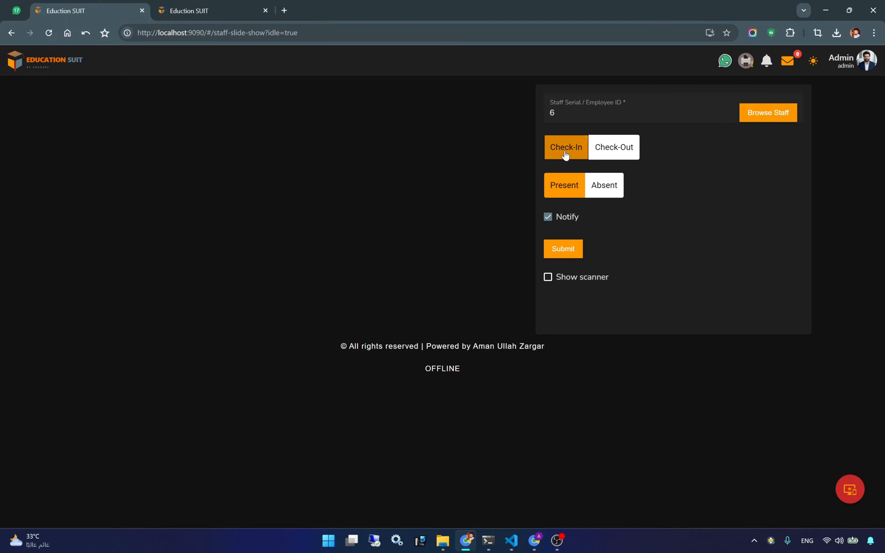
pyautogui.click(604, 186)
pyautogui.click(557, 226)
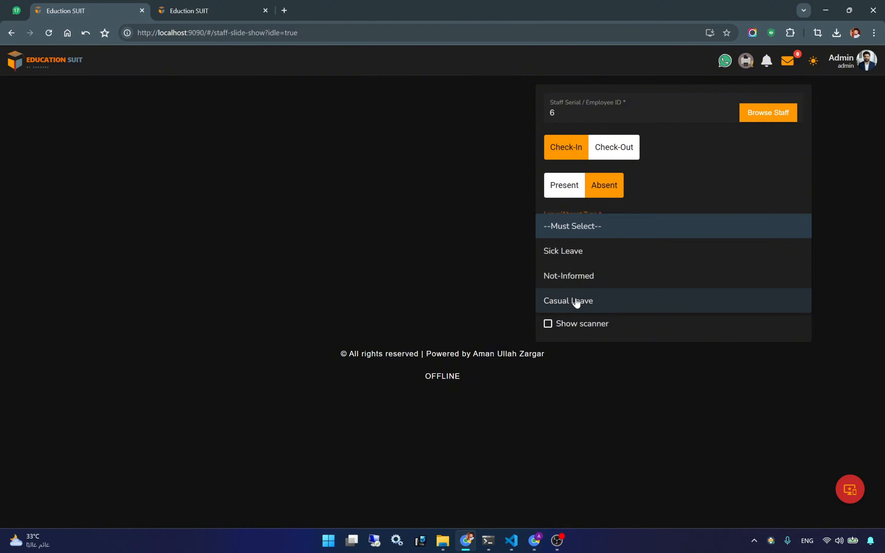
pyautogui.click(576, 280)
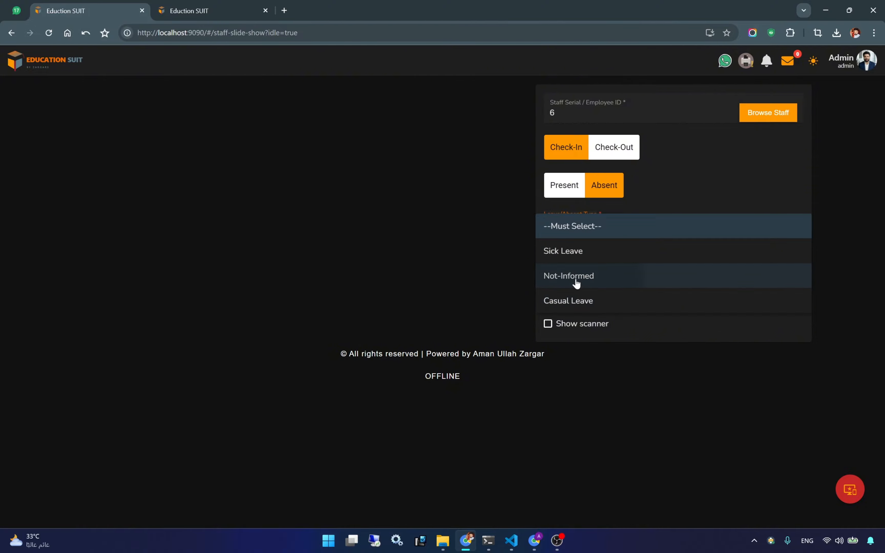
pyautogui.click(550, 265)
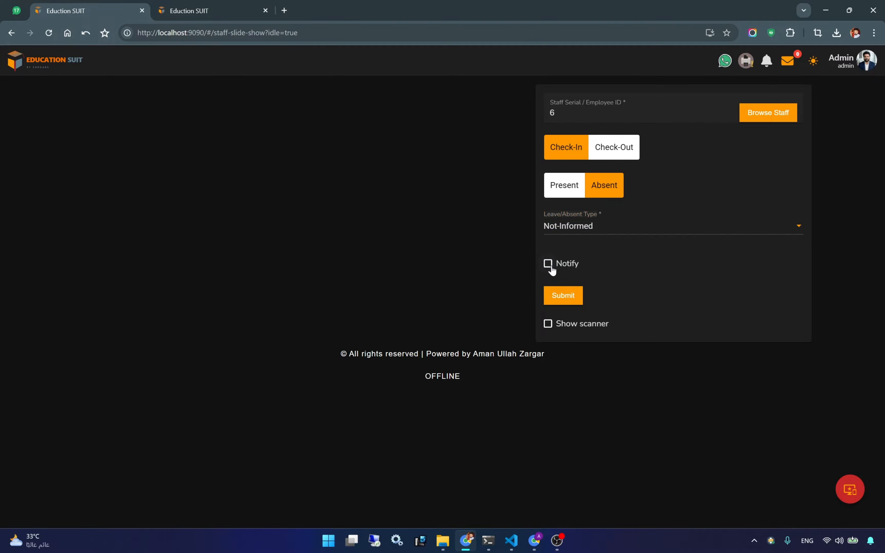
pyautogui.click(559, 298)
pyautogui.click(564, 297)
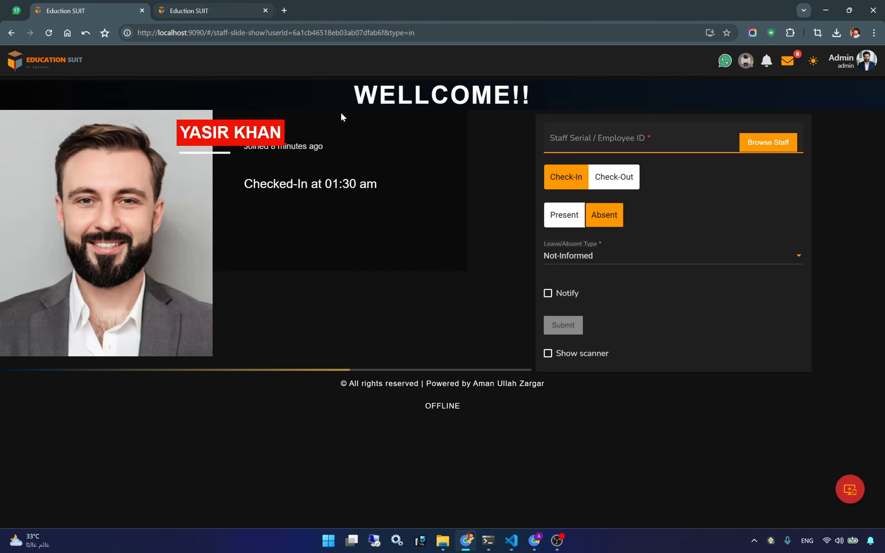
# - Highlight the WELLCOME!! heading, then return to the Leave Types configuration tab
pyautogui.moveTo(351, 94); pyautogui.dragTo(529, 91)
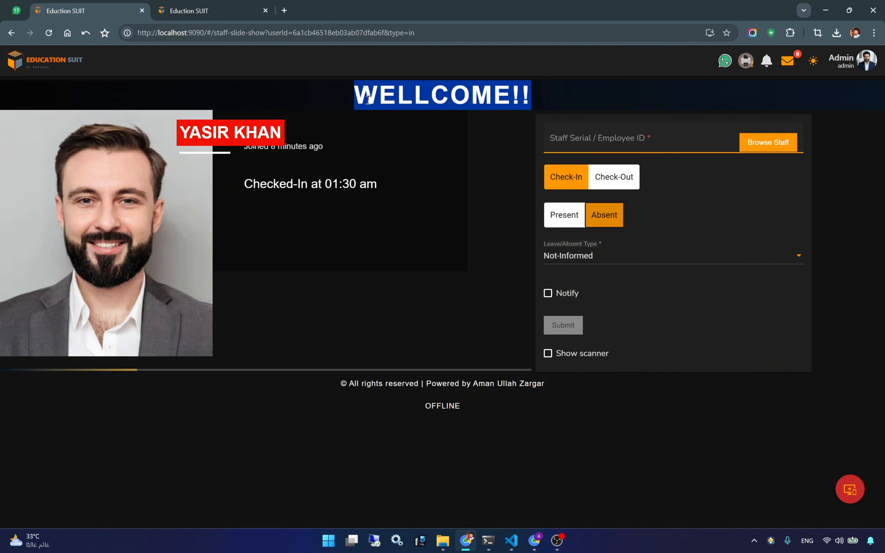
pyautogui.moveTo(354, 94); pyautogui.dragTo(525, 95)
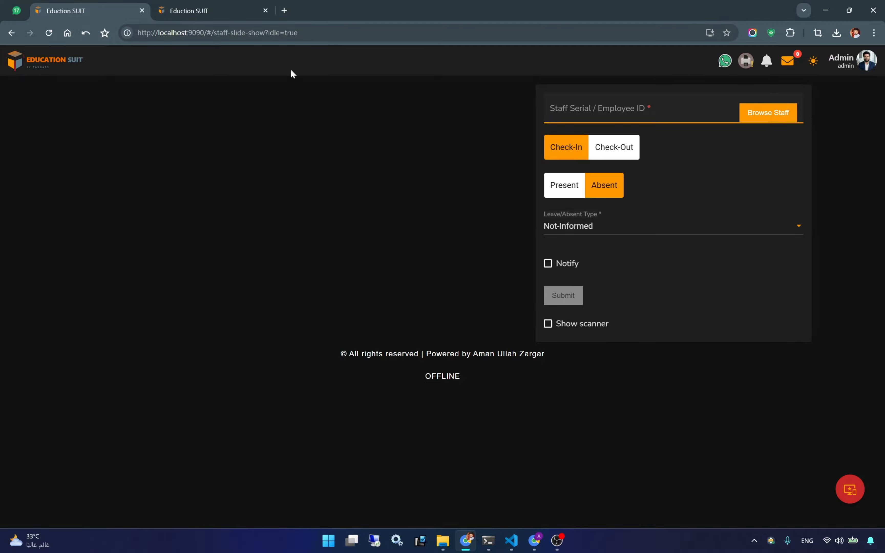
pyautogui.click(217, 13)
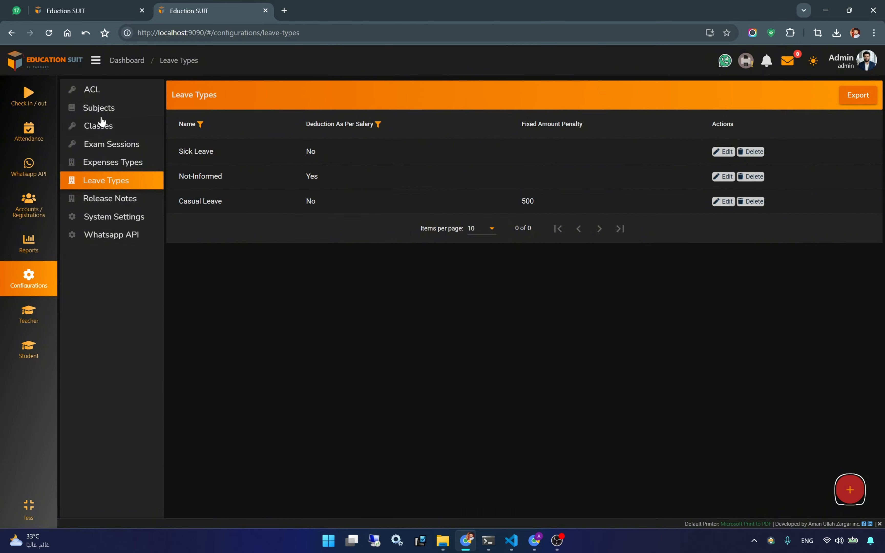
# - Open the Salary report from the Dashboard and view the clerk's 333 leave deduction details
pyautogui.click(124, 62)
pyautogui.click(356, 282)
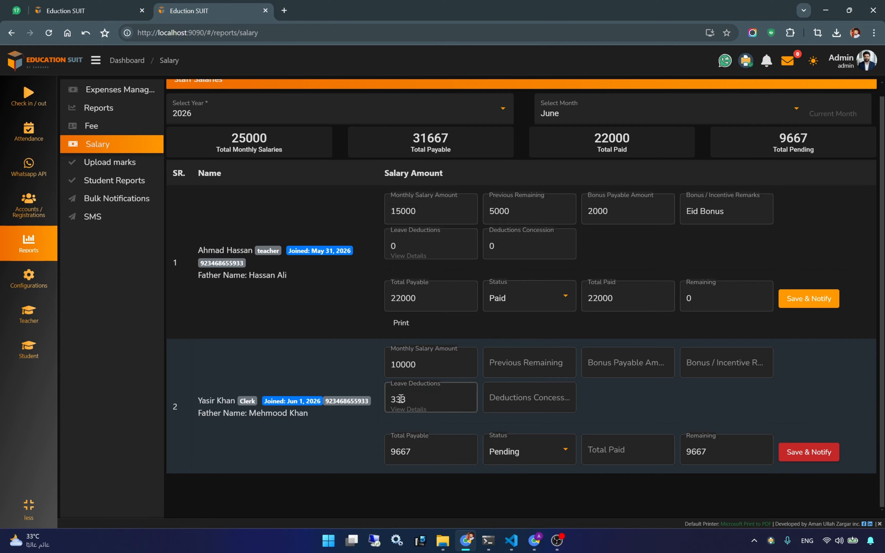
pyautogui.doubleClick(404, 361)
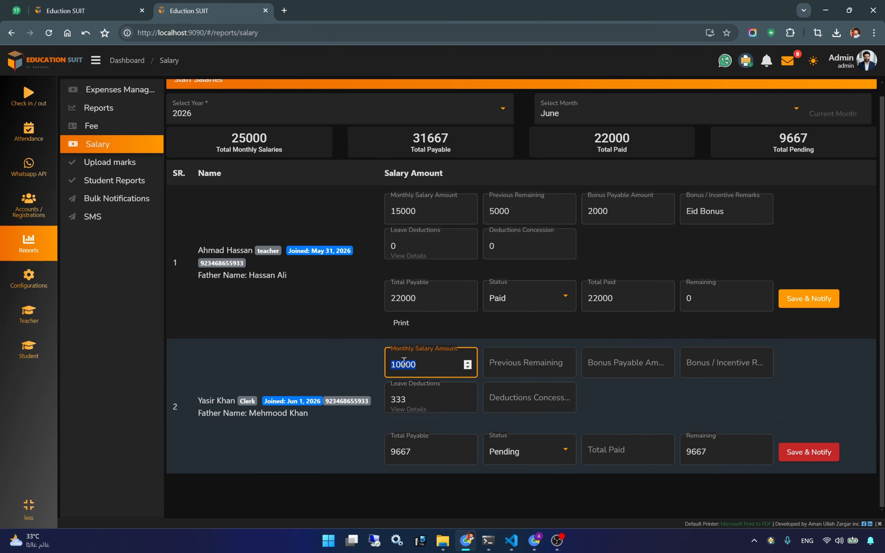
pyautogui.click(403, 409)
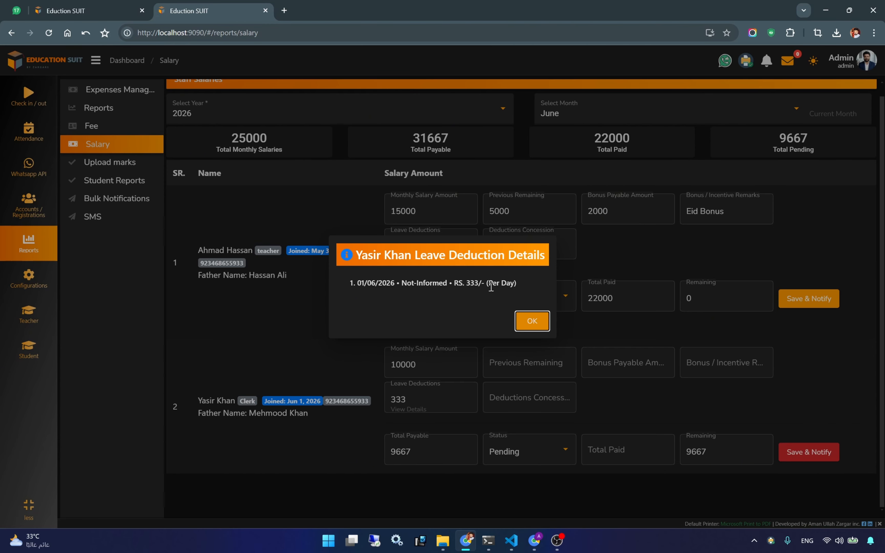
pyautogui.click(531, 322)
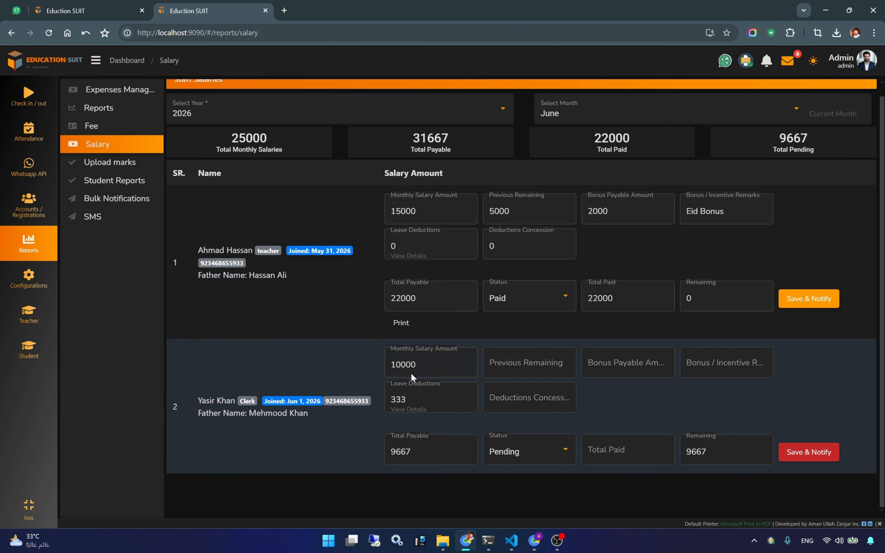
pyautogui.doubleClick(404, 361)
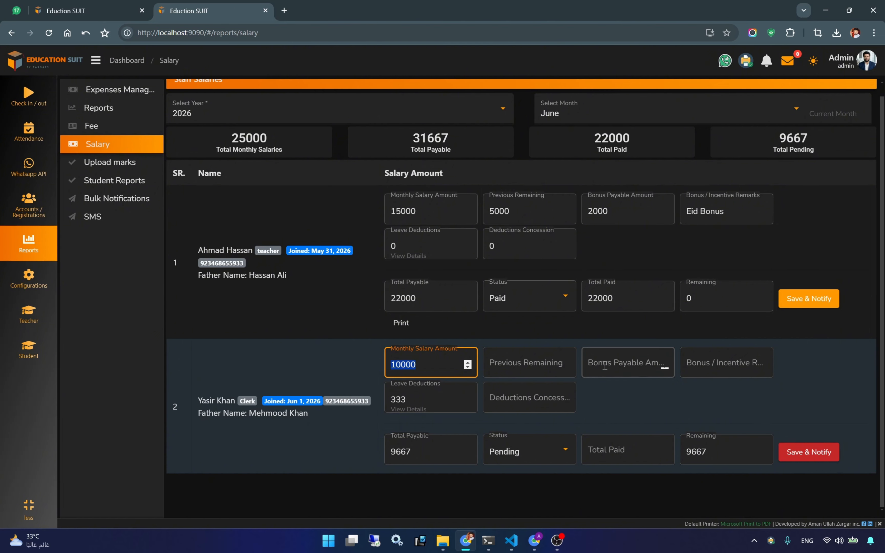
# - Enter a 133 deductions concession for the clerk, then clear it
pyautogui.click(520, 398)
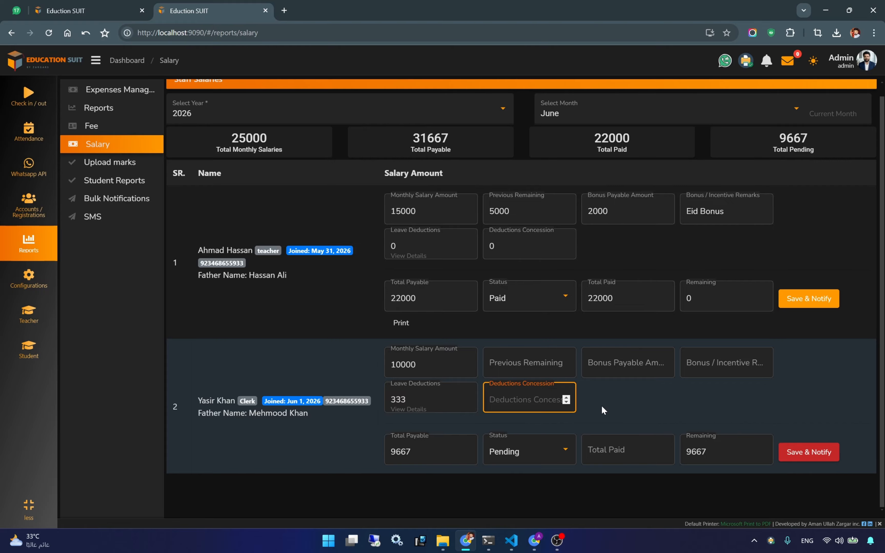
pyautogui.write('133')
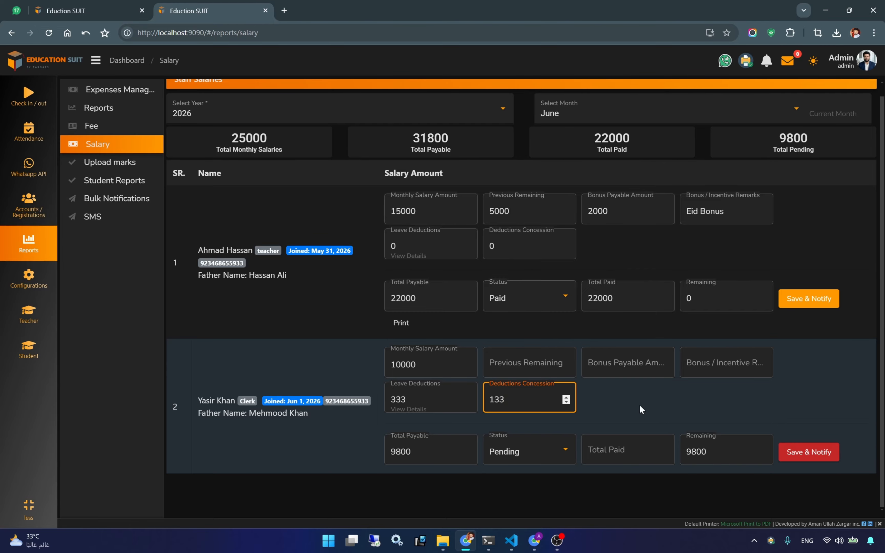
pyautogui.click(639, 405)
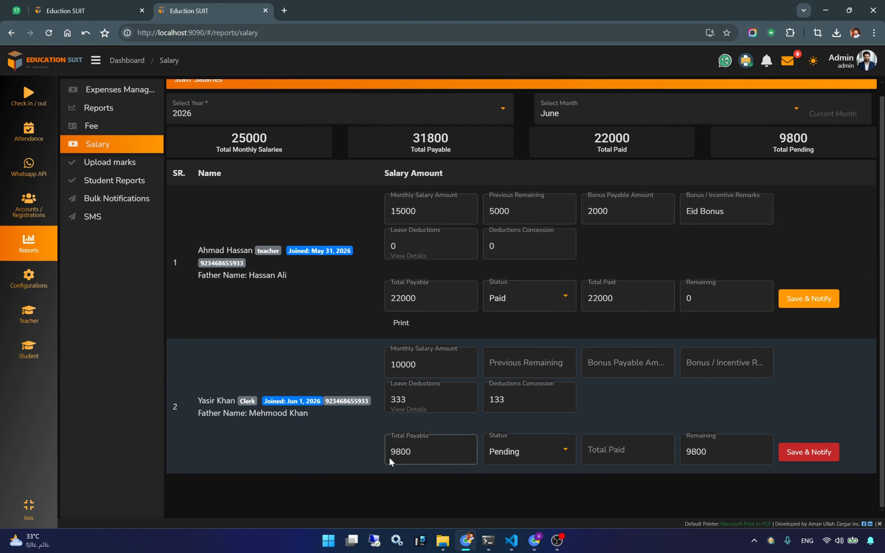
pyautogui.click(499, 402)
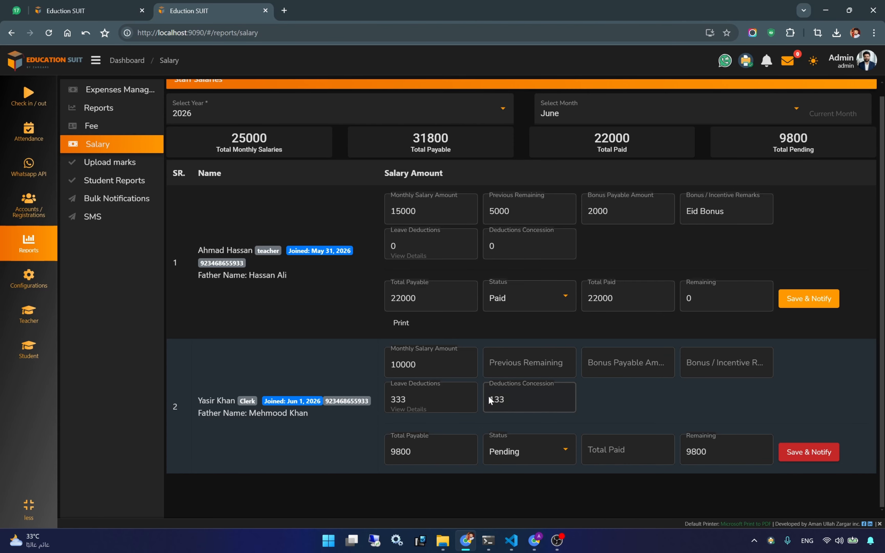
pyautogui.doubleClick(502, 402)
pyautogui.press('BackSpace')
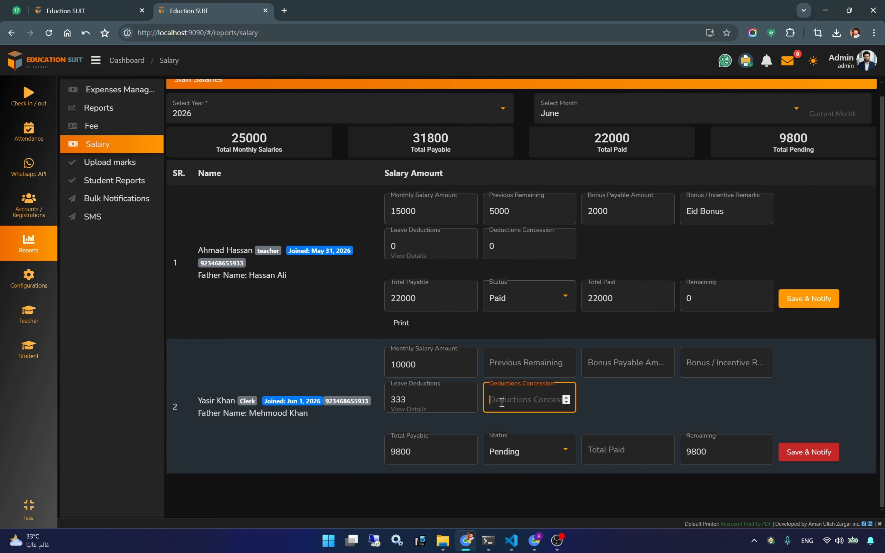
# - Enter a 133 bonus with the remark 'Relaxation'
pyautogui.click(623, 365)
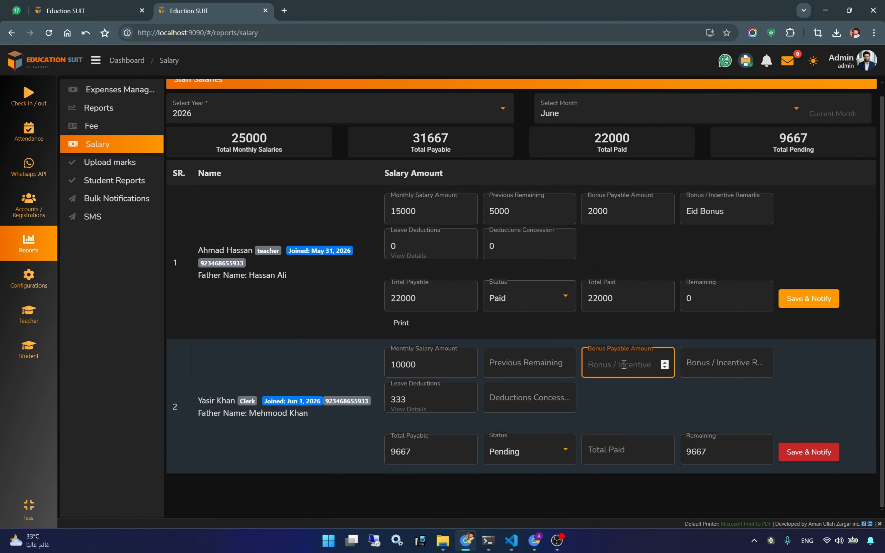
pyautogui.write('133')
pyautogui.click(624, 412)
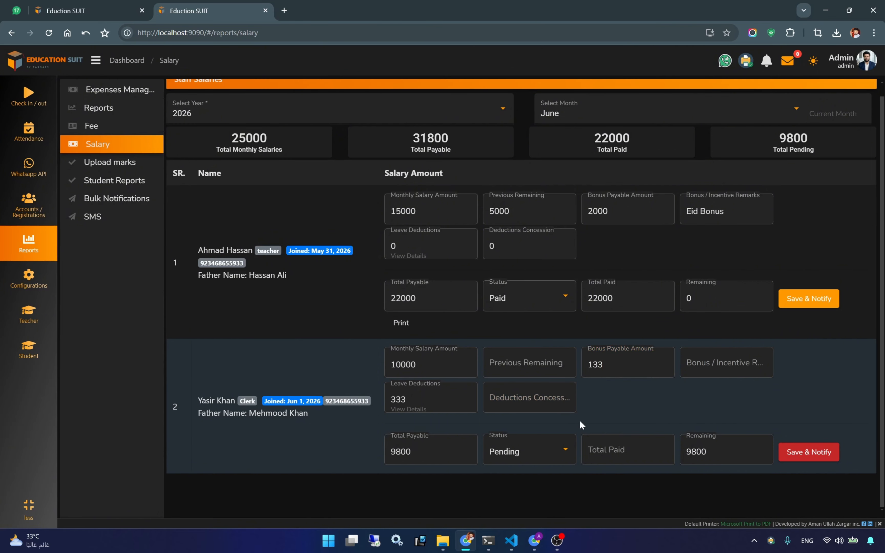
pyautogui.click(690, 366)
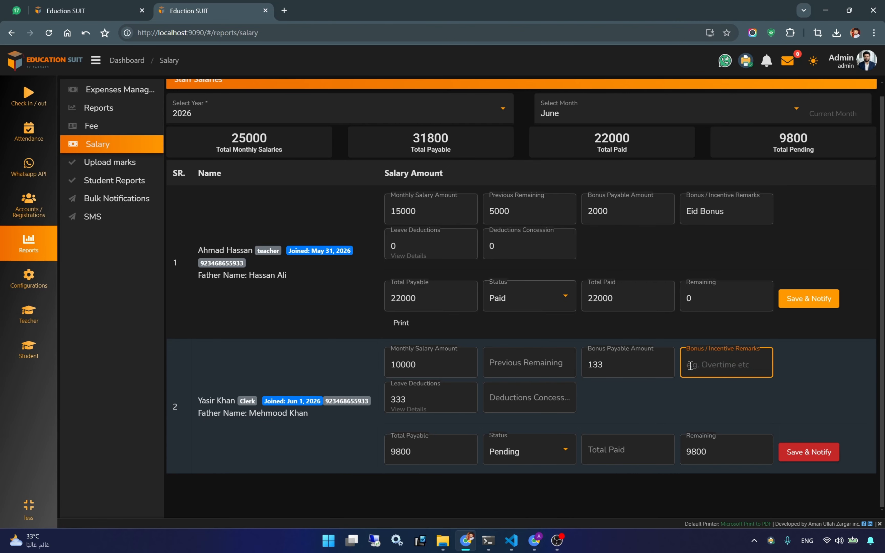
pyautogui.write('Helaxation')
pyautogui.click(690, 366)
pyautogui.press('BackSpace')
pyautogui.write('R')
# - Change the bonus to 2000 and replace the remark with 'Eid Bonus'
pyautogui.click(605, 364)
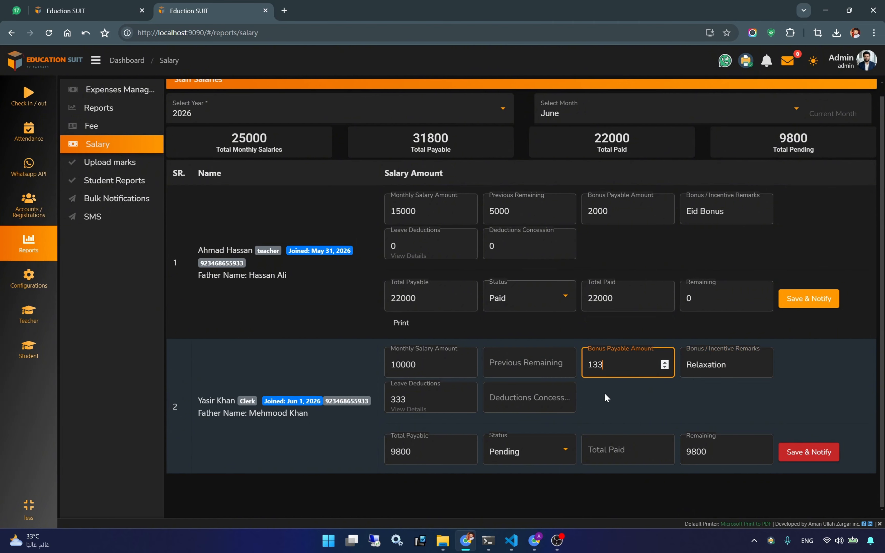
pyautogui.doubleClick(601, 364)
pyautogui.write('5')
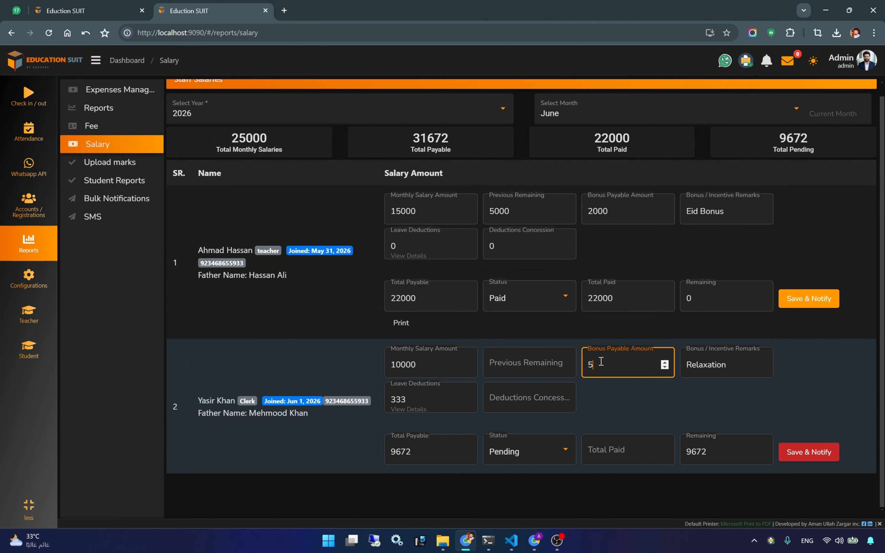
pyautogui.press('BackSpace')
pyautogui.write('2000')
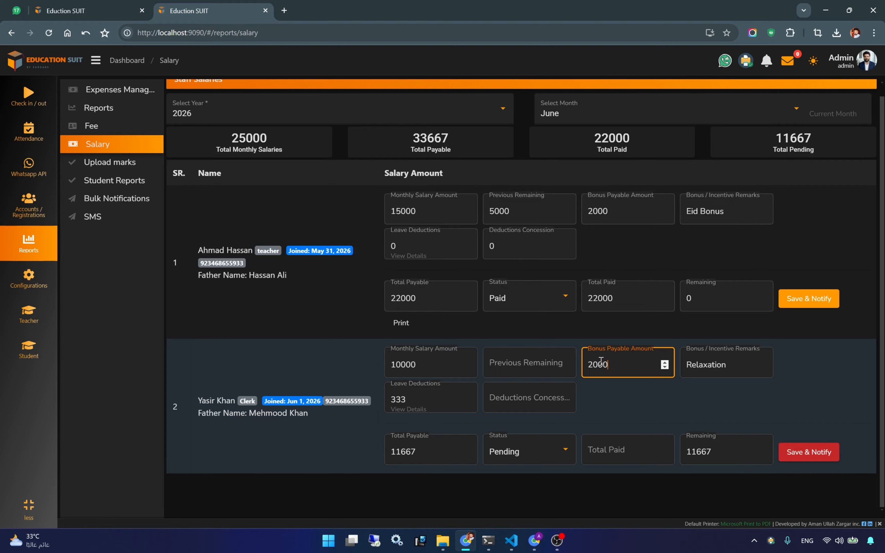
pyautogui.doubleClick(702, 364)
pyautogui.write('Eid')
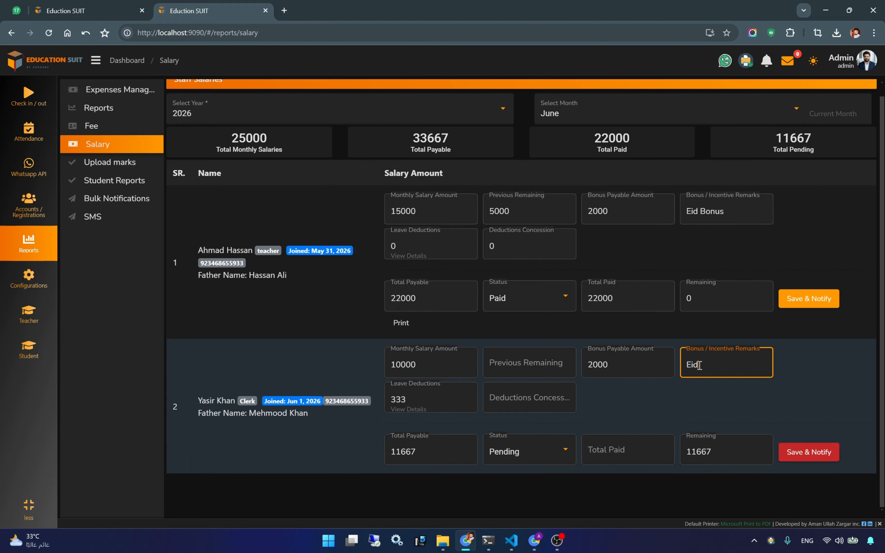
pyautogui.write(' Bonux')
# - Set Total Paid to the 11667 payable amount and Save & Notify
pyautogui.doubleClick(405, 450)
pyautogui.hotkey('ctrl', 'c')
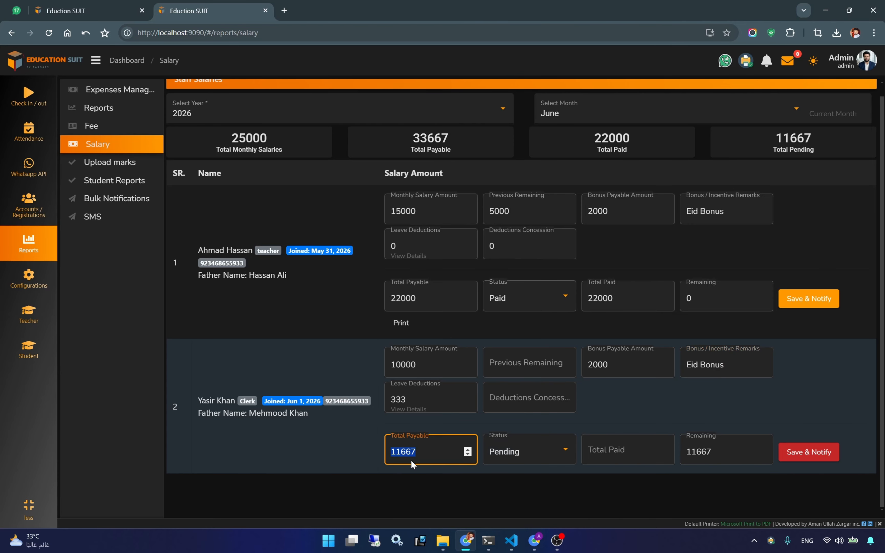
pyautogui.click(603, 455)
pyautogui.hotkey('ctrl', 'v')
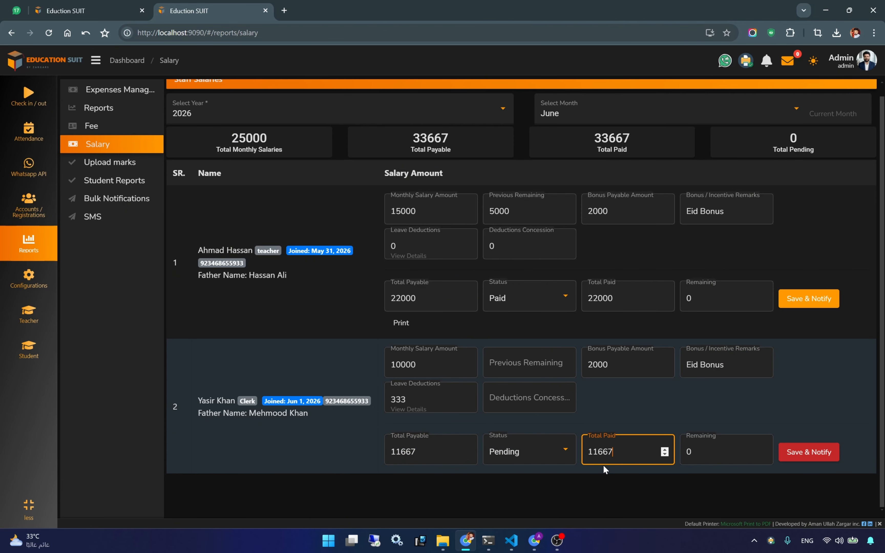
pyautogui.click(718, 397)
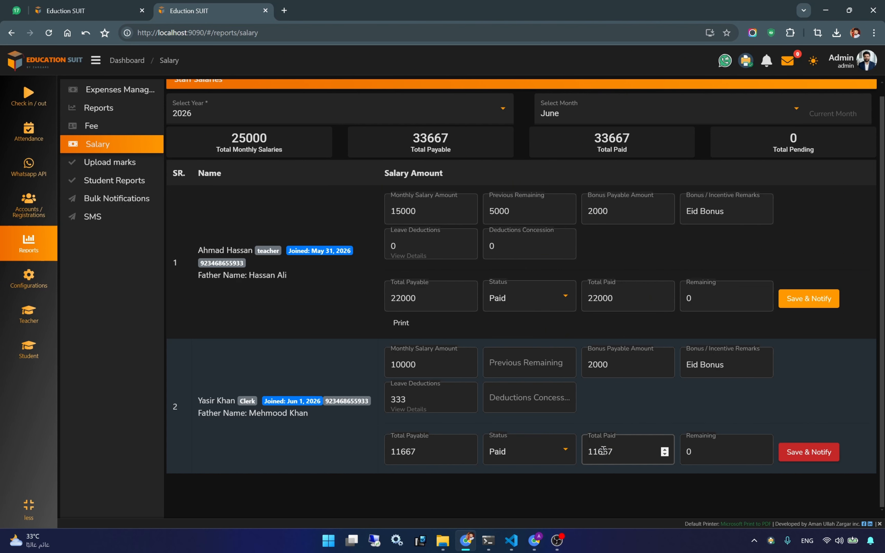
pyautogui.click(801, 458)
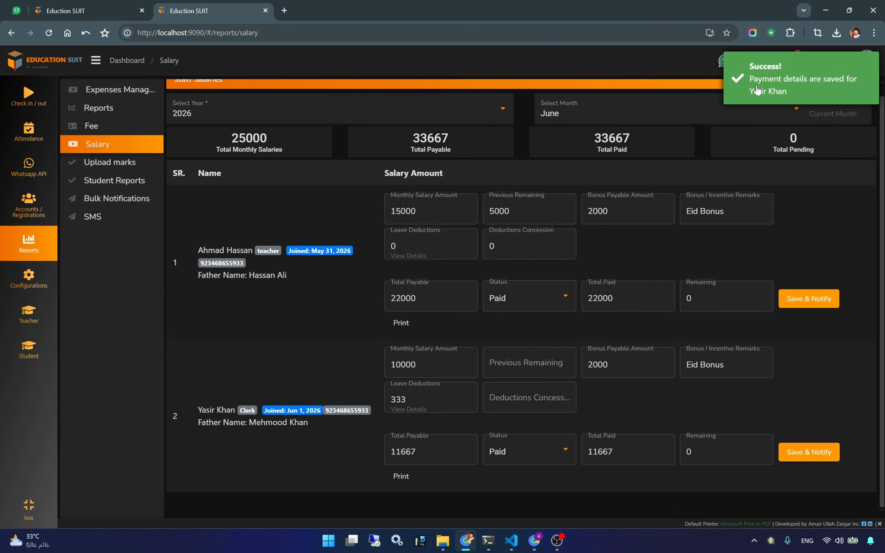
# - Read the clerk's salary slip notification, then switch to WhatsApp Web
pyautogui.click(788, 60)
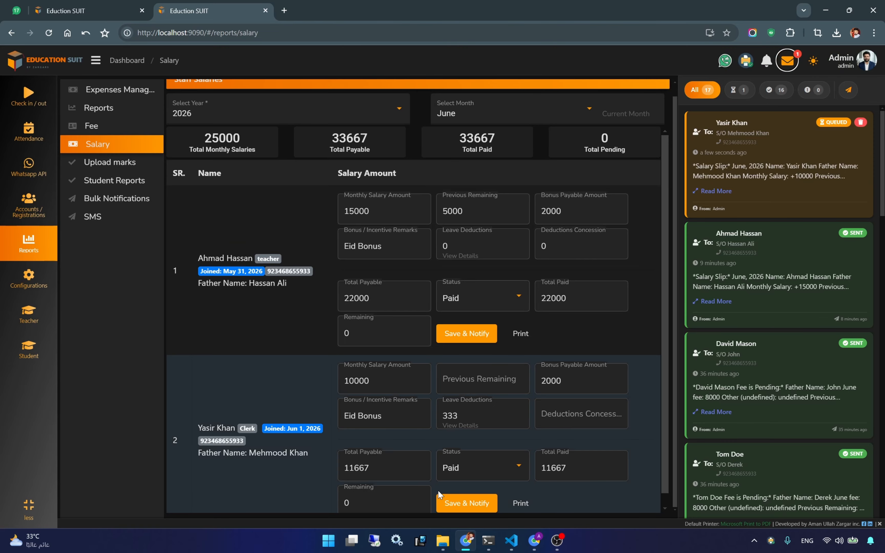
pyautogui.click(716, 191)
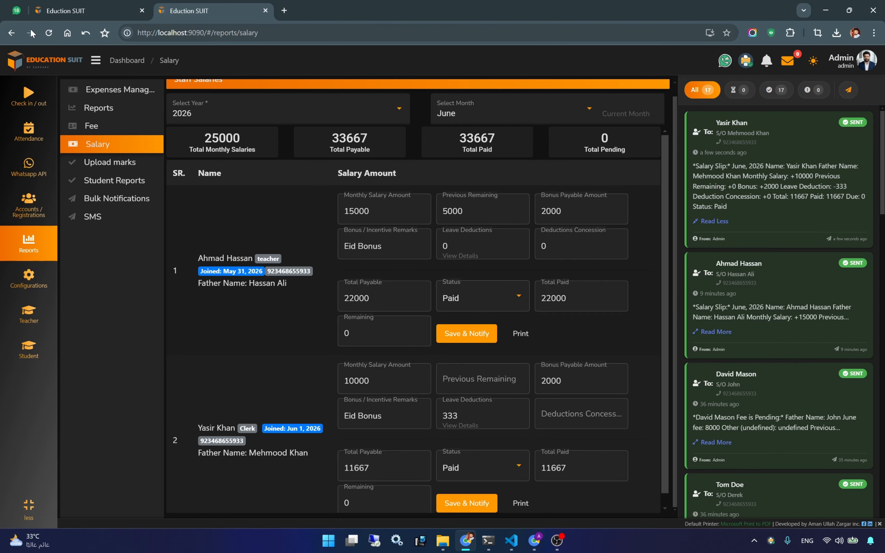
pyautogui.click(16, 10)
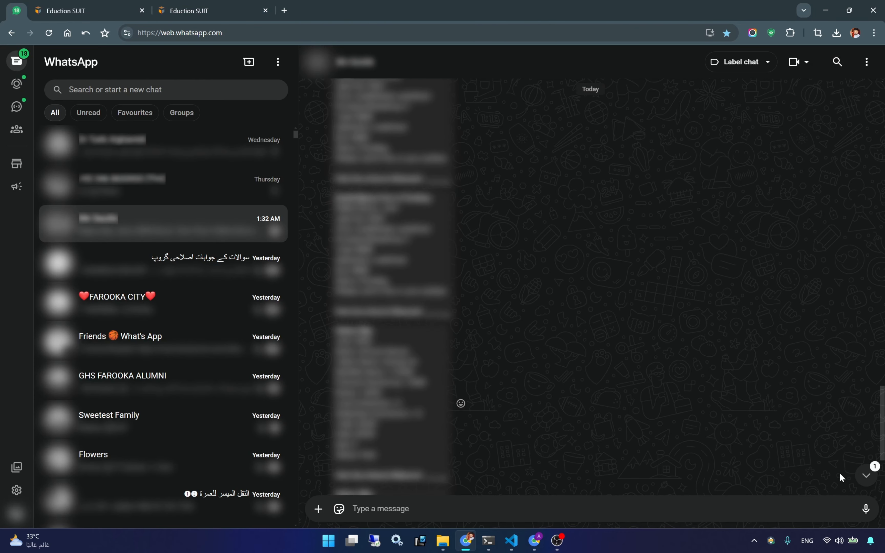
# - Jump to the new salary slip message in WhatsApp, then return to the salary report
pyautogui.click(866, 476)
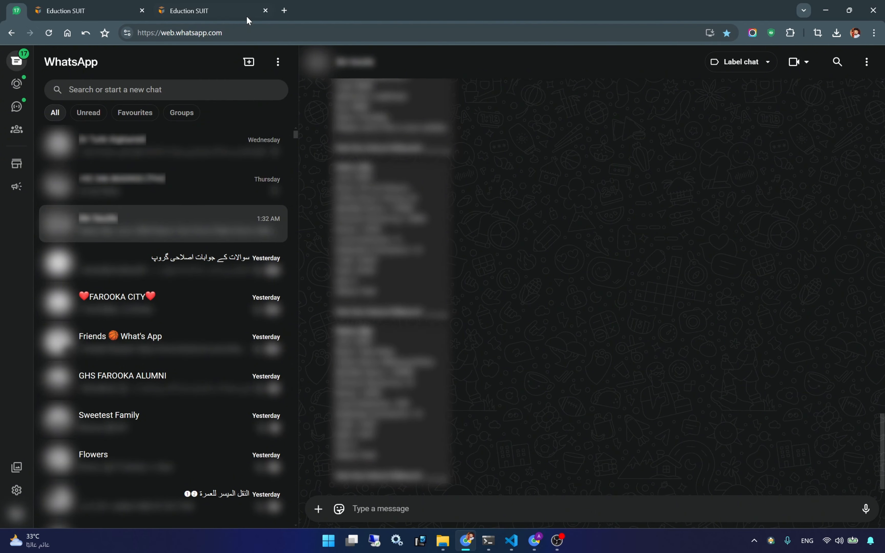
pyautogui.click(95, 11)
pyautogui.click(229, 17)
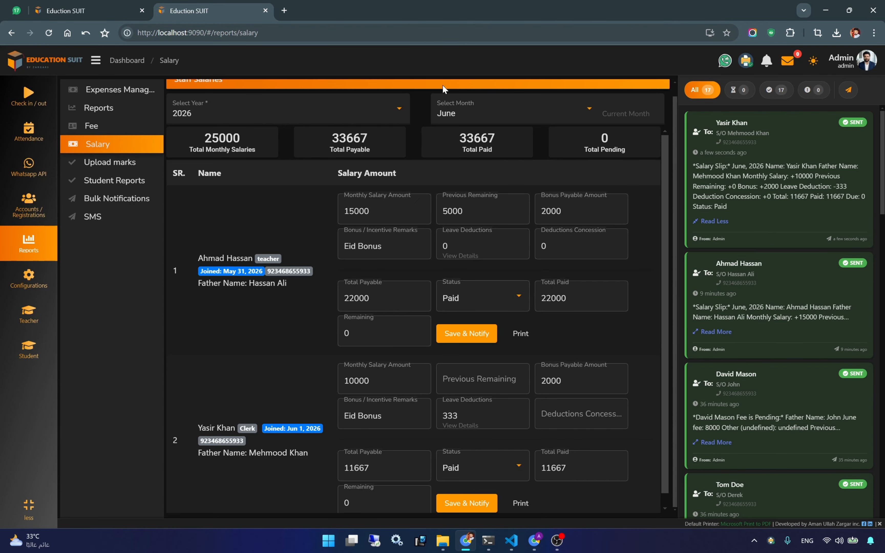
# - Print the clerk's salary slip from row 2, saving the output as 123
pyautogui.scroll(1, 351, 189)
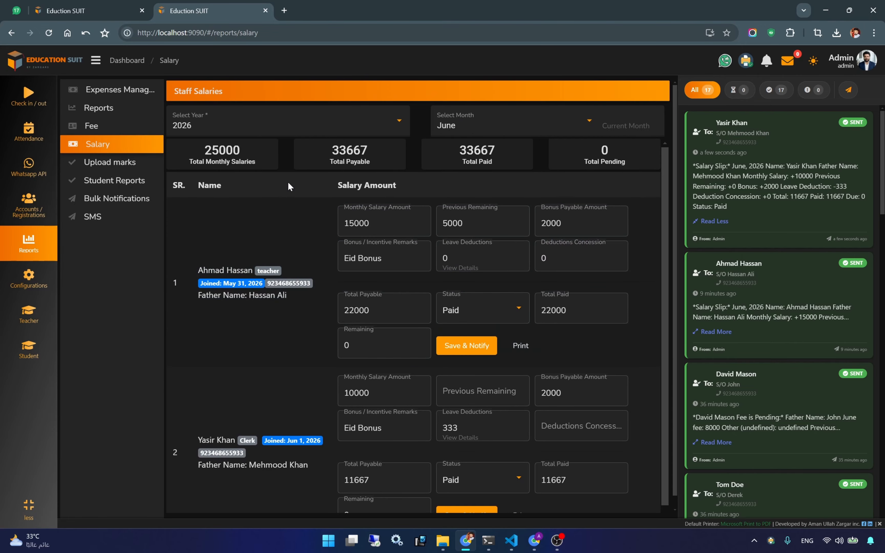
pyautogui.scroll(-1, 541, 432)
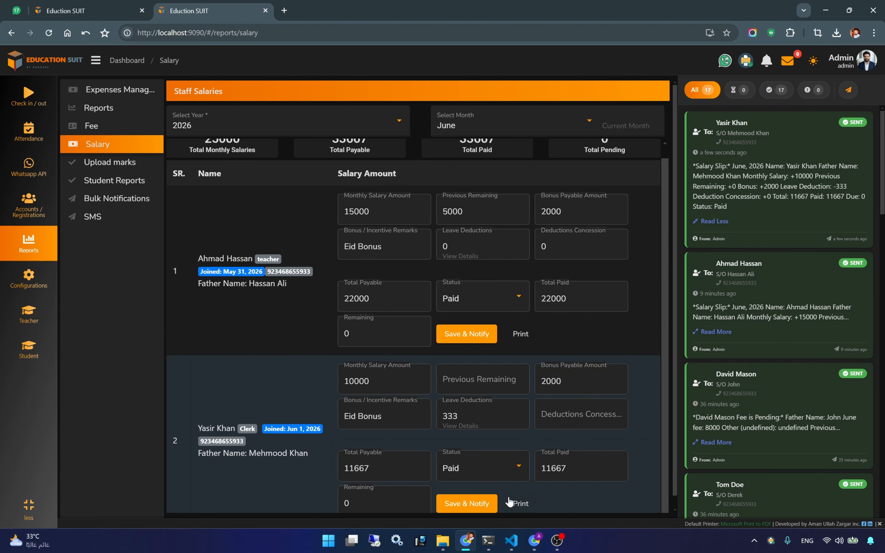
pyautogui.scroll(-1, 516, 499)
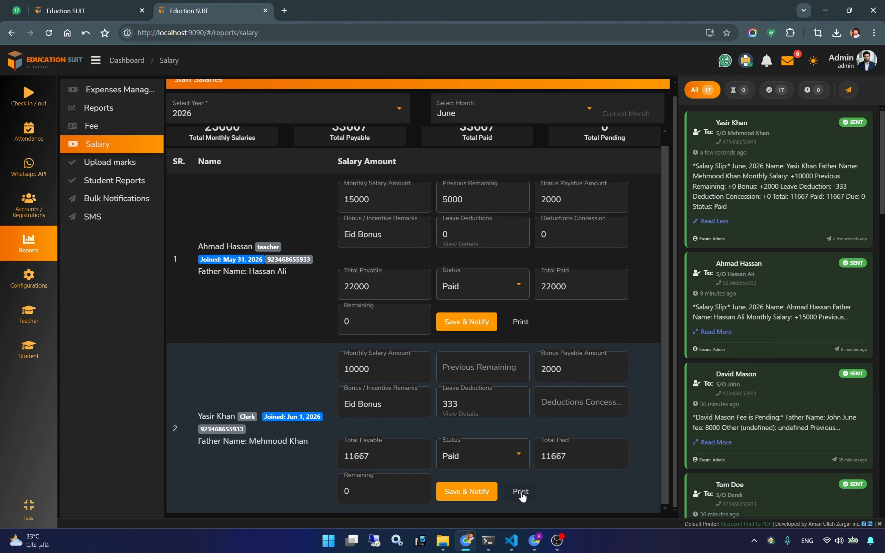
pyautogui.click(522, 492)
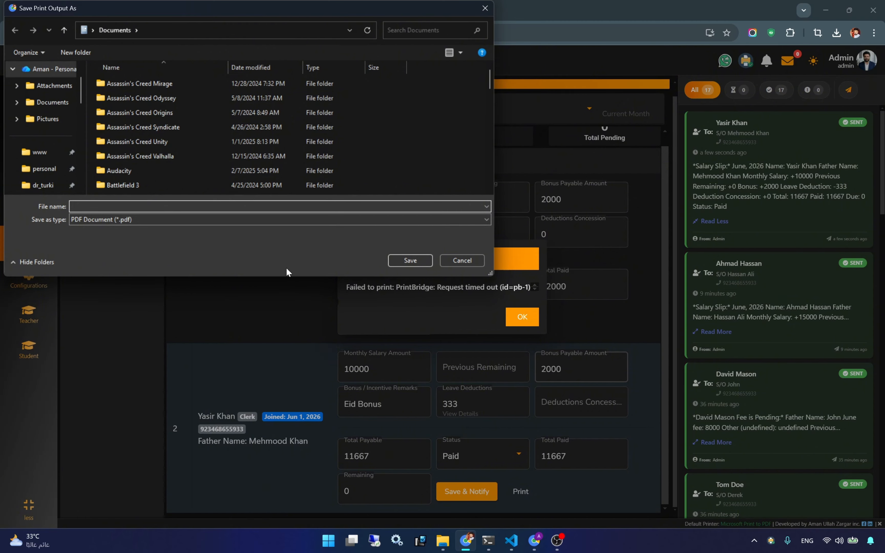
pyautogui.write('123')
pyautogui.click(410, 261)
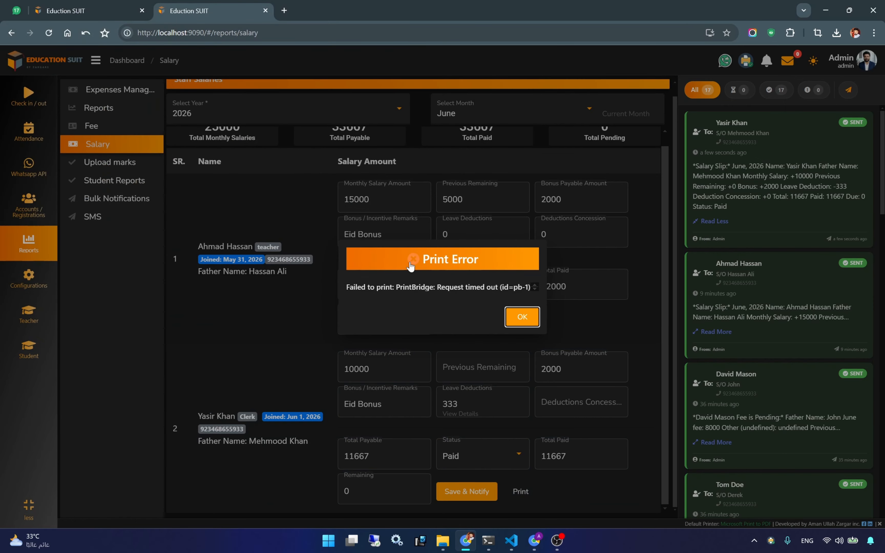
# - Dismiss the print error, review 123.pdf in Edge, and return to the salary report
pyautogui.click(526, 317)
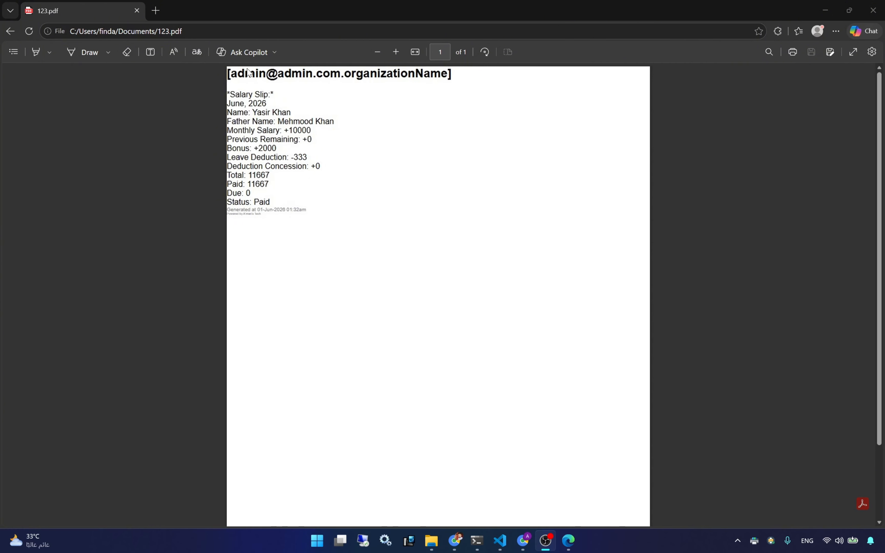
pyautogui.click(241, 78)
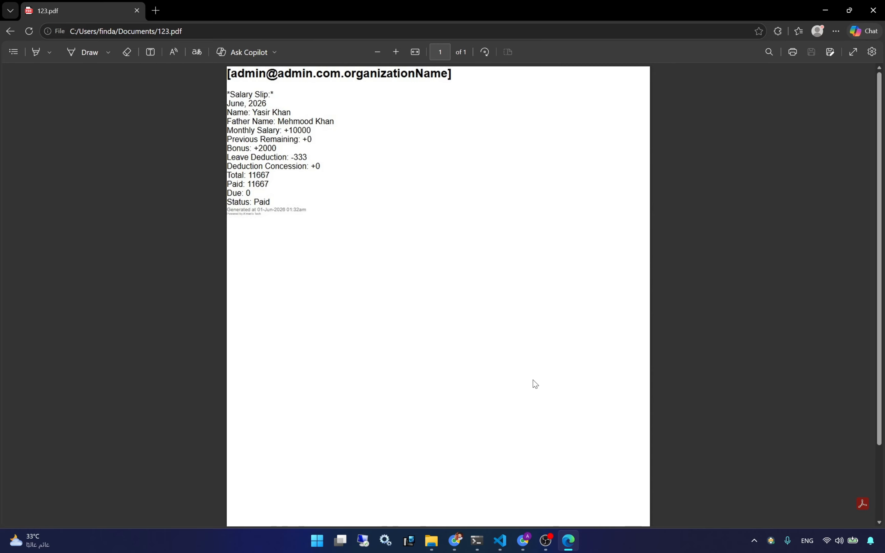
pyautogui.click(455, 540)
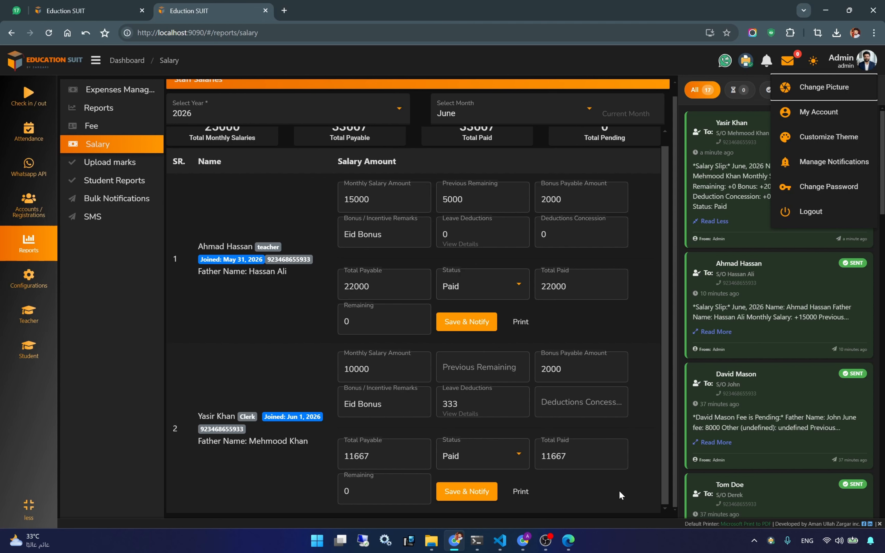
pyautogui.click(748, 526)
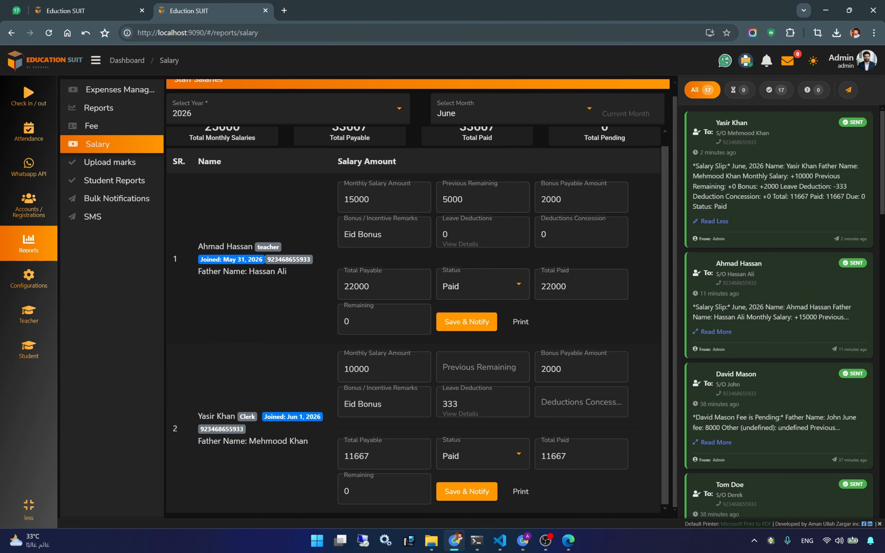
pyautogui.scroll(1, 635, 343)
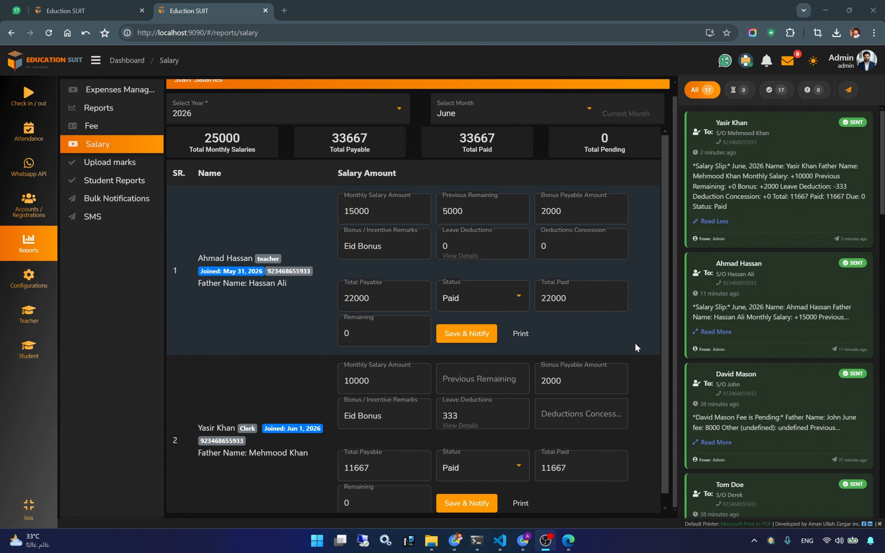